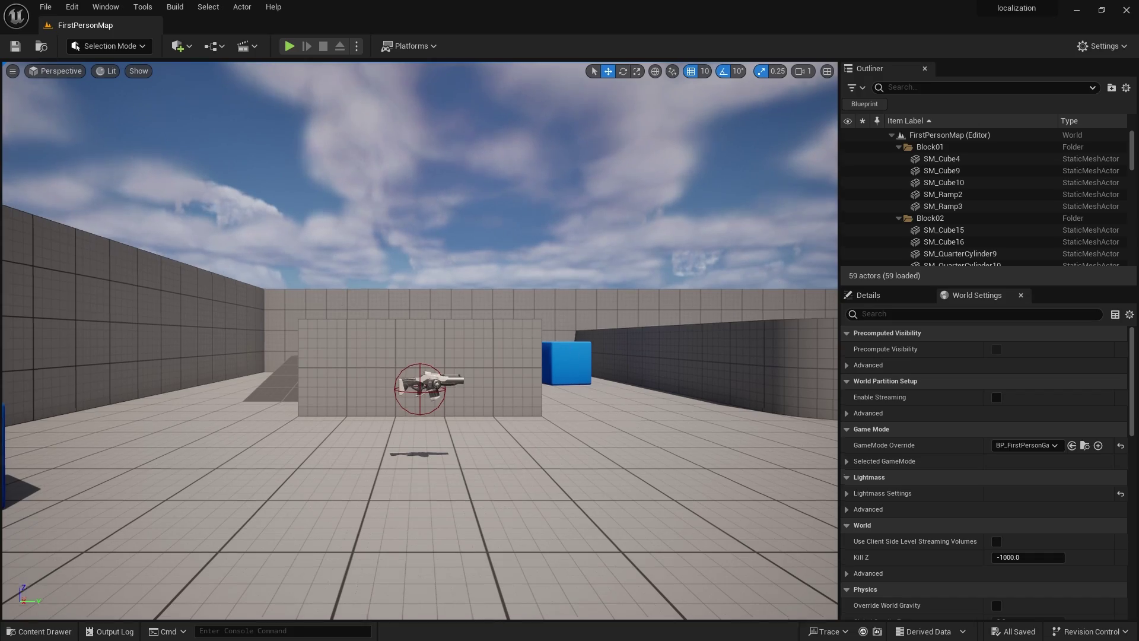
Orbit the FirstPersonMap viewport to a lower, wider view and bring up the Tools menu.
mouse_move(476, 303)
right_mouse_down()
mouse_move(476, 356)
mouse_move(445, 374)
right_mouse_up()
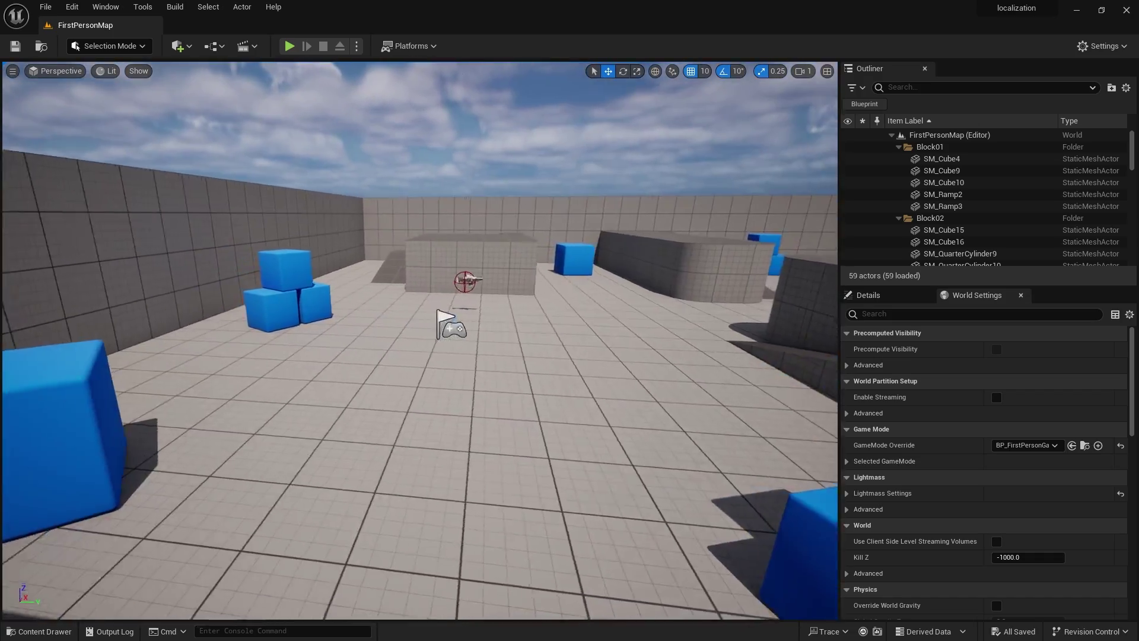
right_click_drag(445, 374, 318, 62)
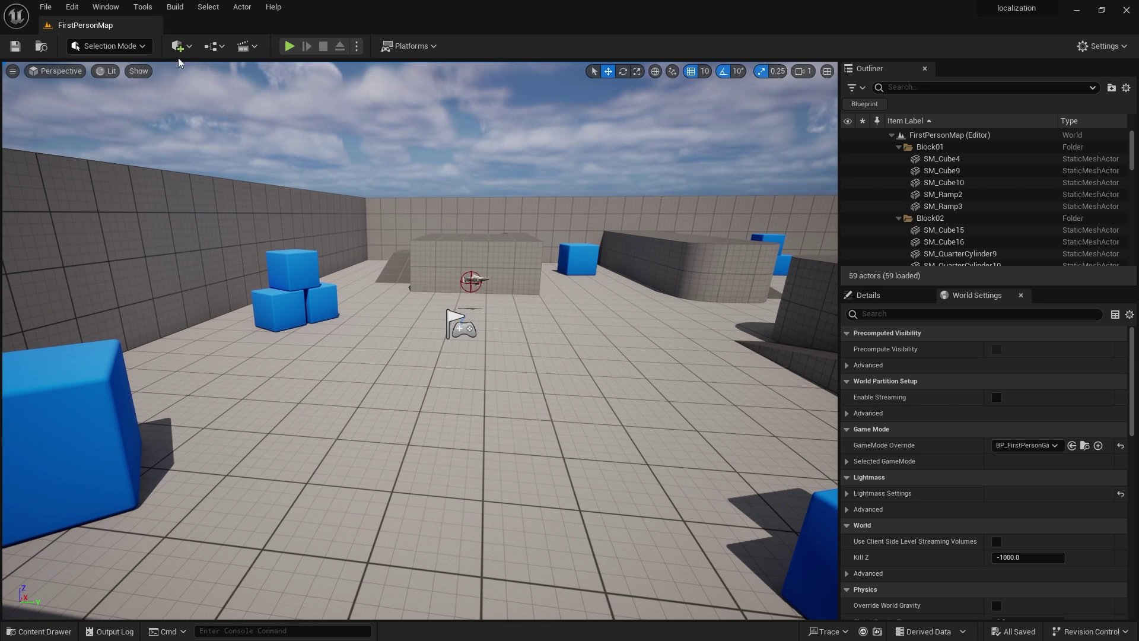
left_click(143, 8)
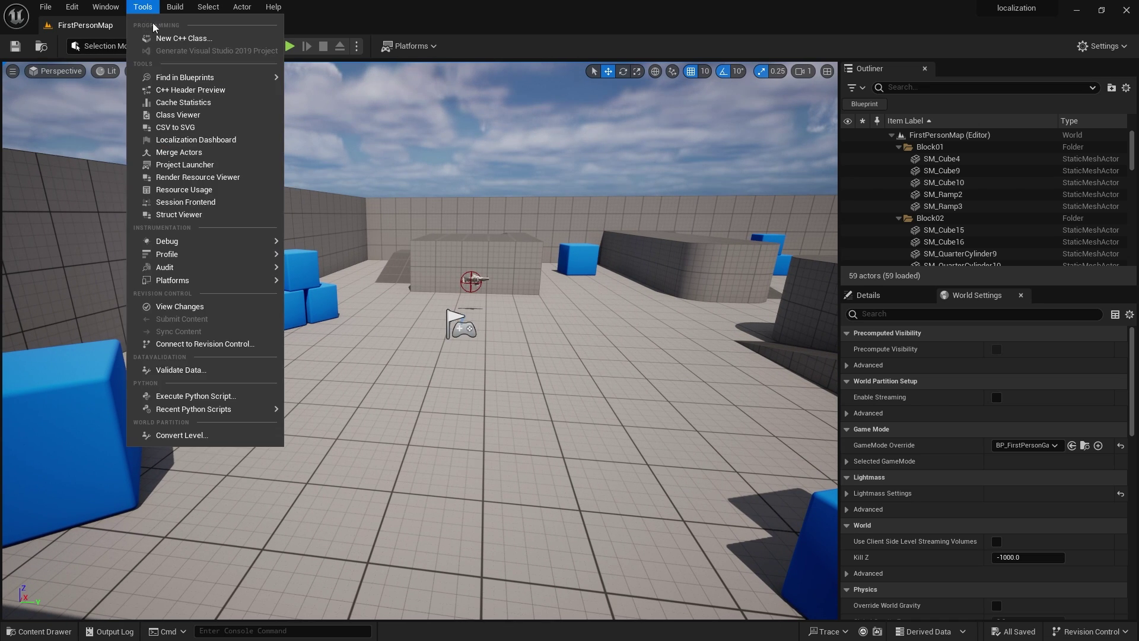
Open the Localization Dashboard for the Game target and collapse Gather from Packages.
left_click(204, 140)
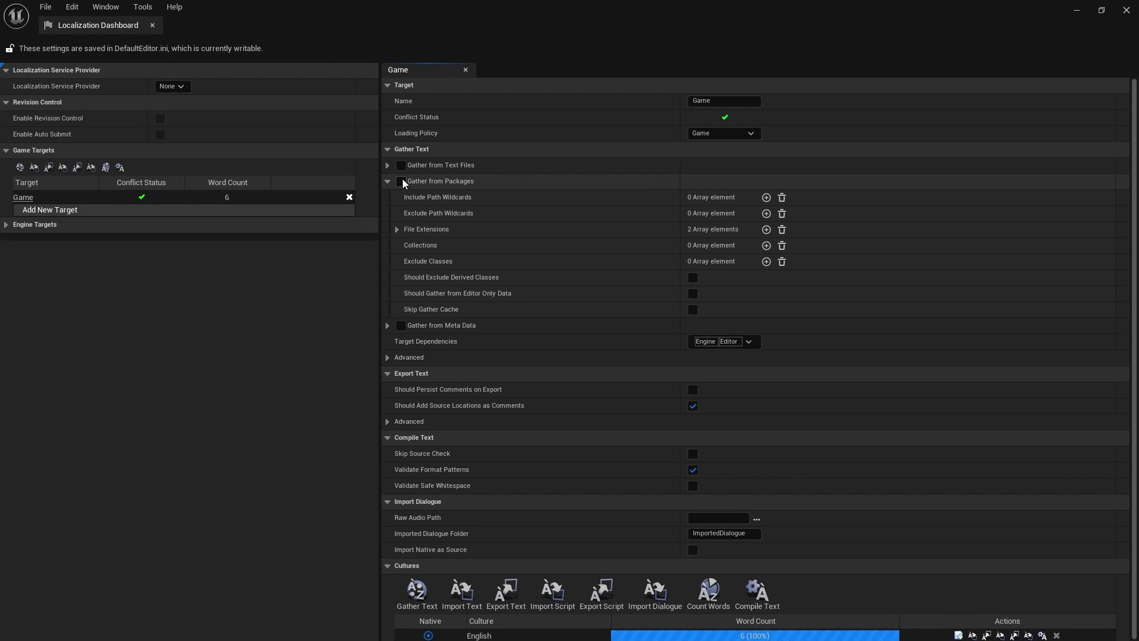
left_click(387, 181)
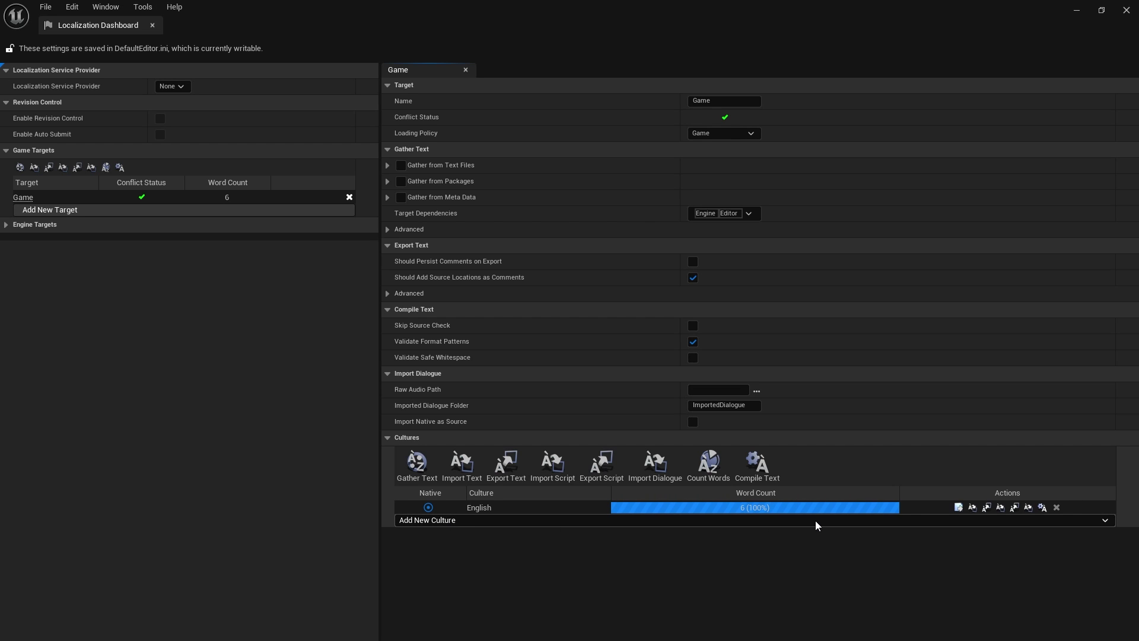
left_click(1073, 11)
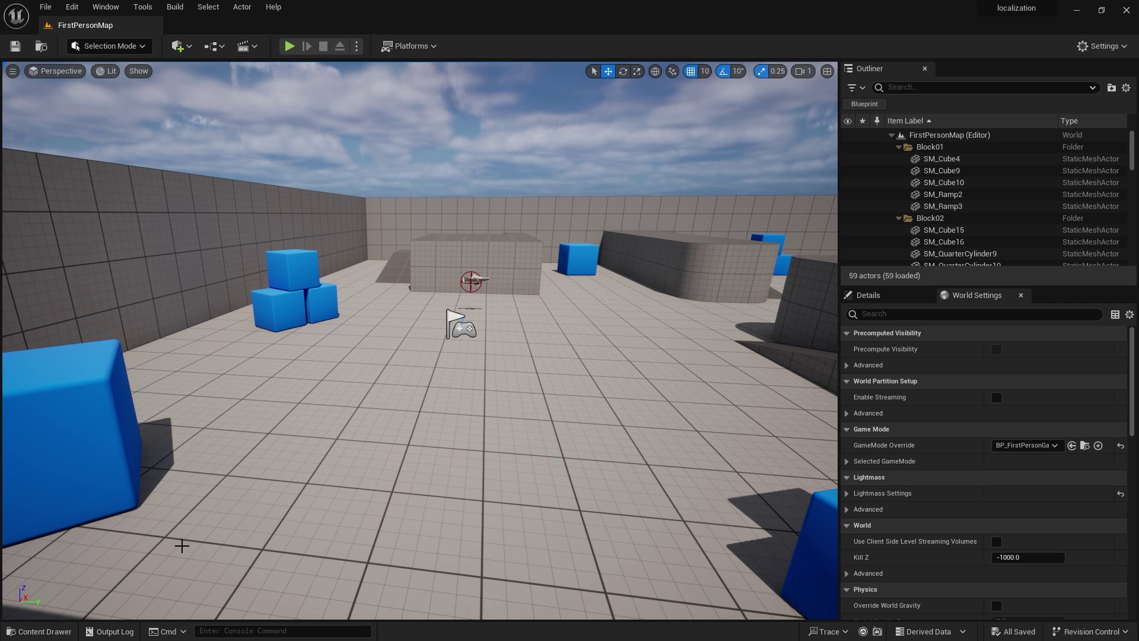
Open the W_Menu widget from the Content Drawer's UI folder, then return to Content.
left_click(43, 631)
double_click(581, 385)
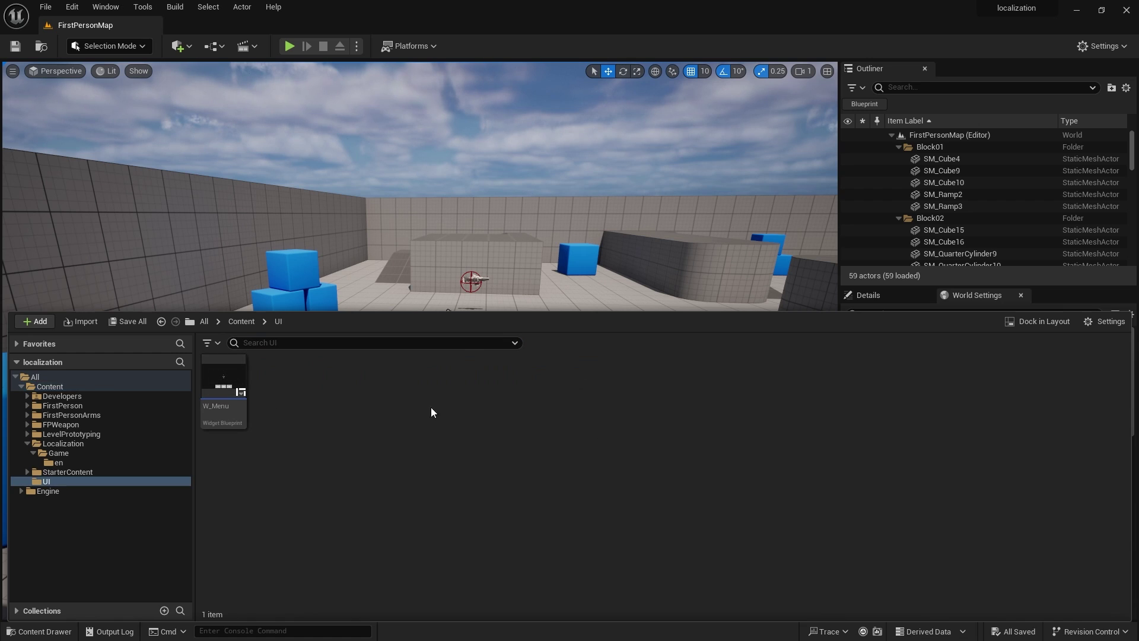
double_click(220, 382)
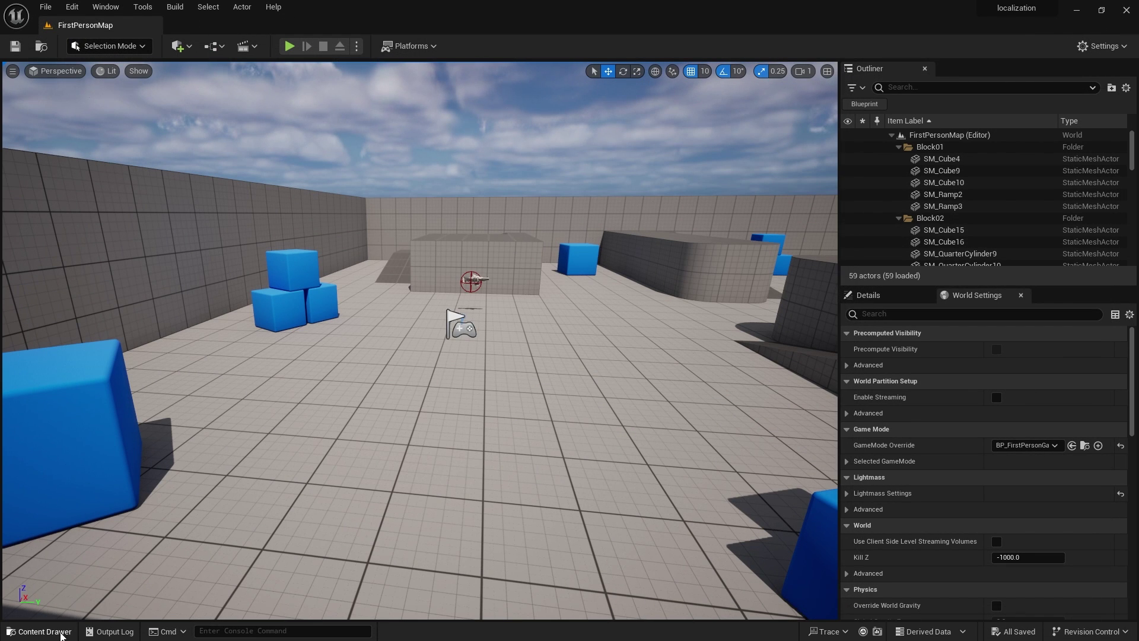
left_click(40, 631)
left_click(250, 321)
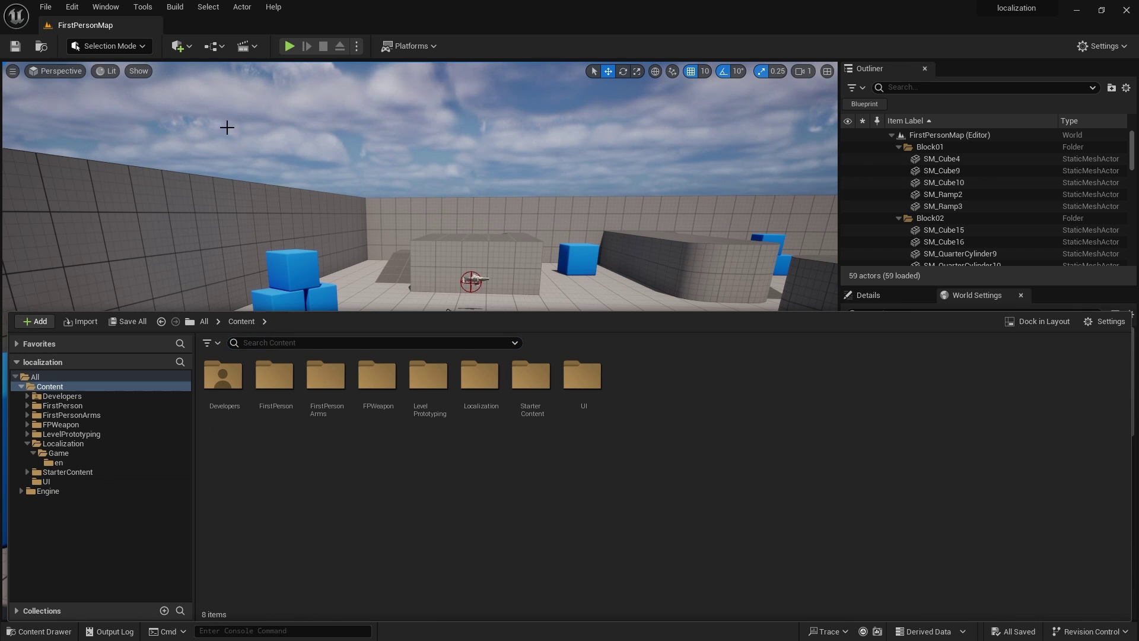
Reopen the Localization Dashboard and enable Gather from Packages.
left_click(142, 6)
left_click(209, 145)
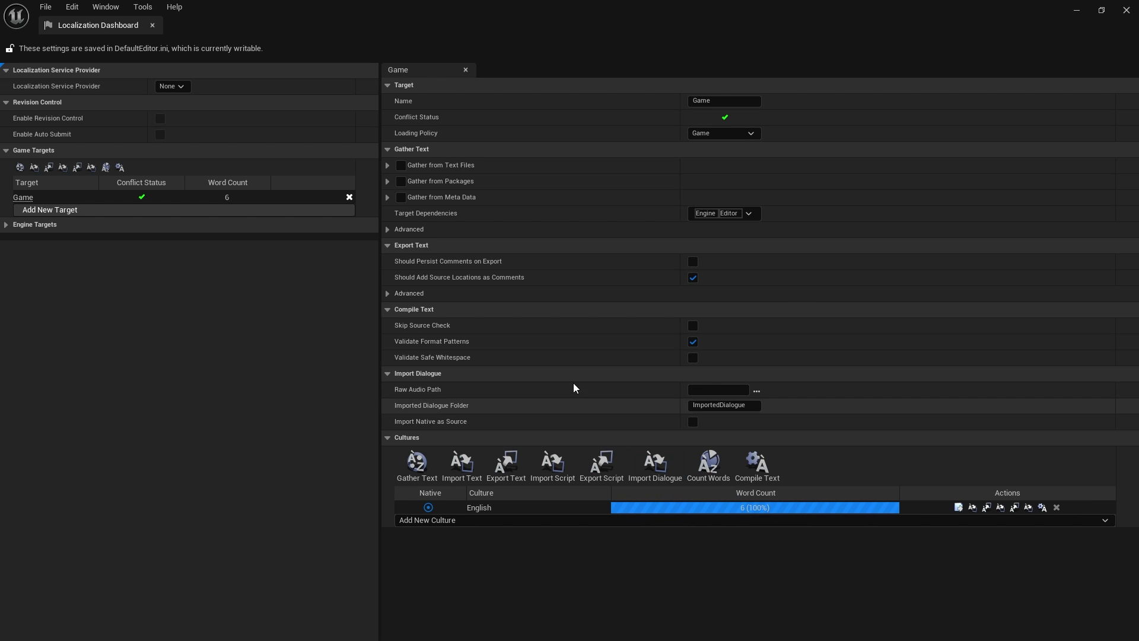
left_click(401, 181)
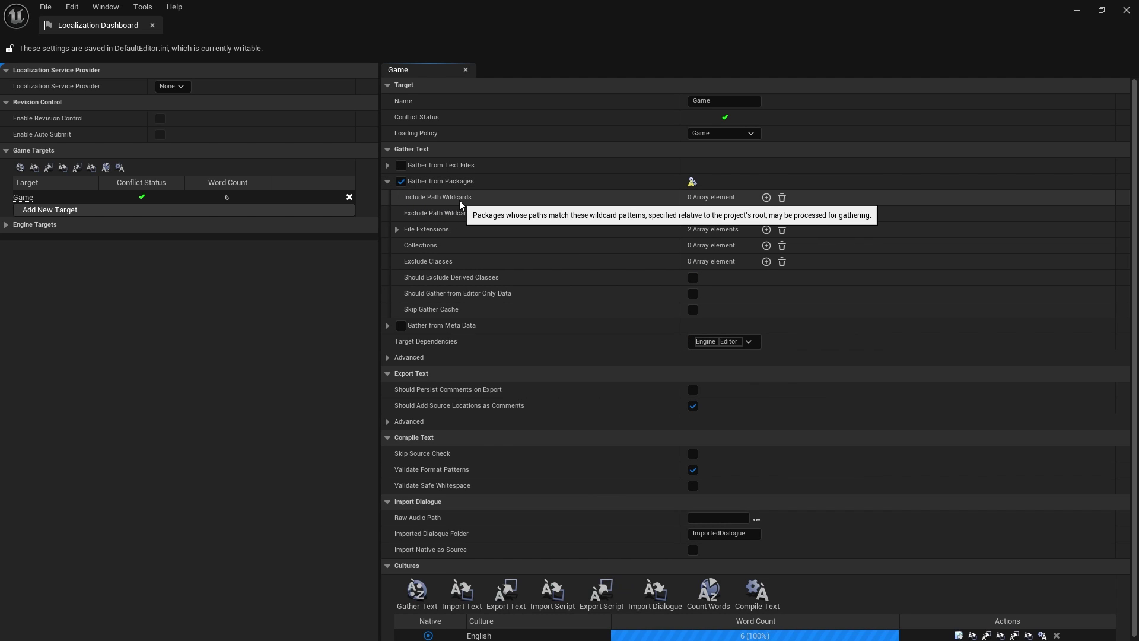
Add a Content/UI include path wildcard to Gather from Packages and run Gather Text.
left_click(767, 199)
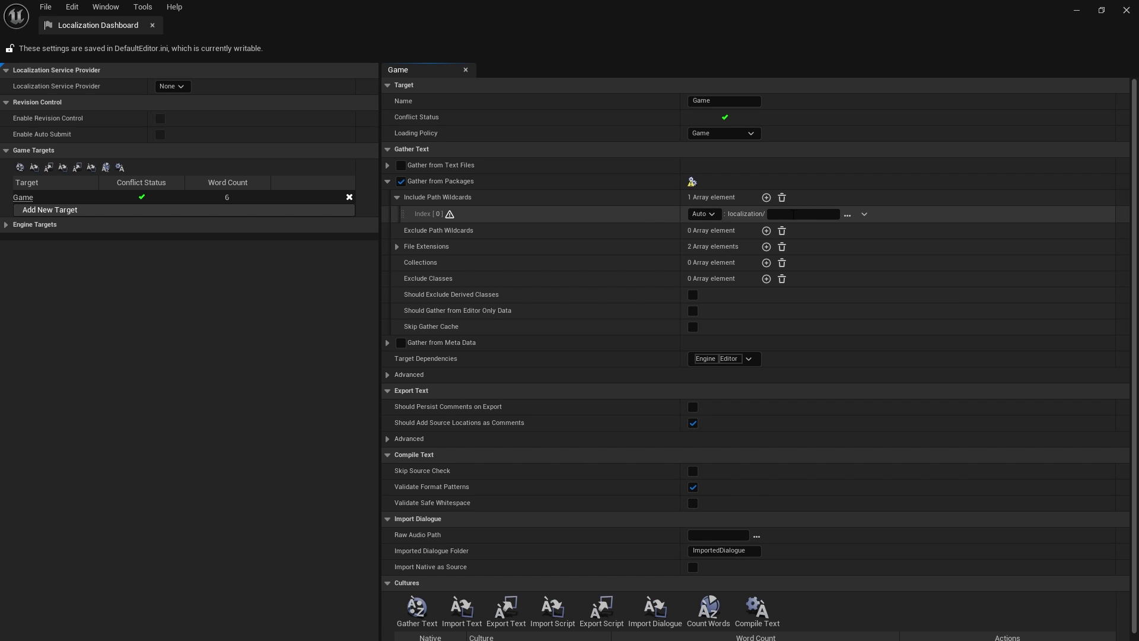
left_click(847, 216)
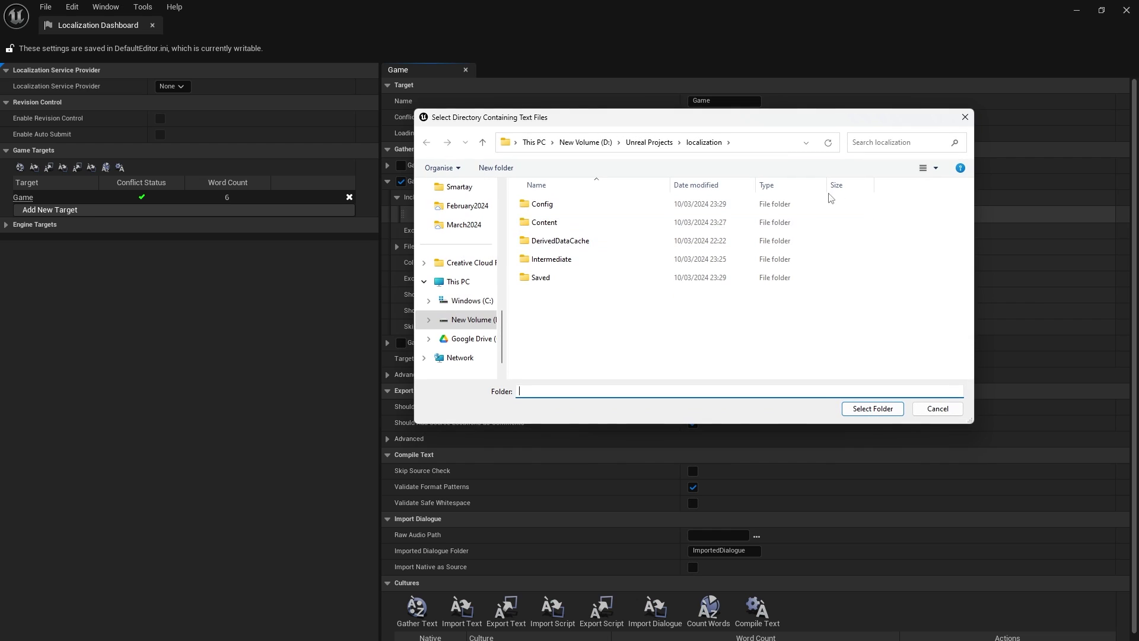
double_click(543, 223)
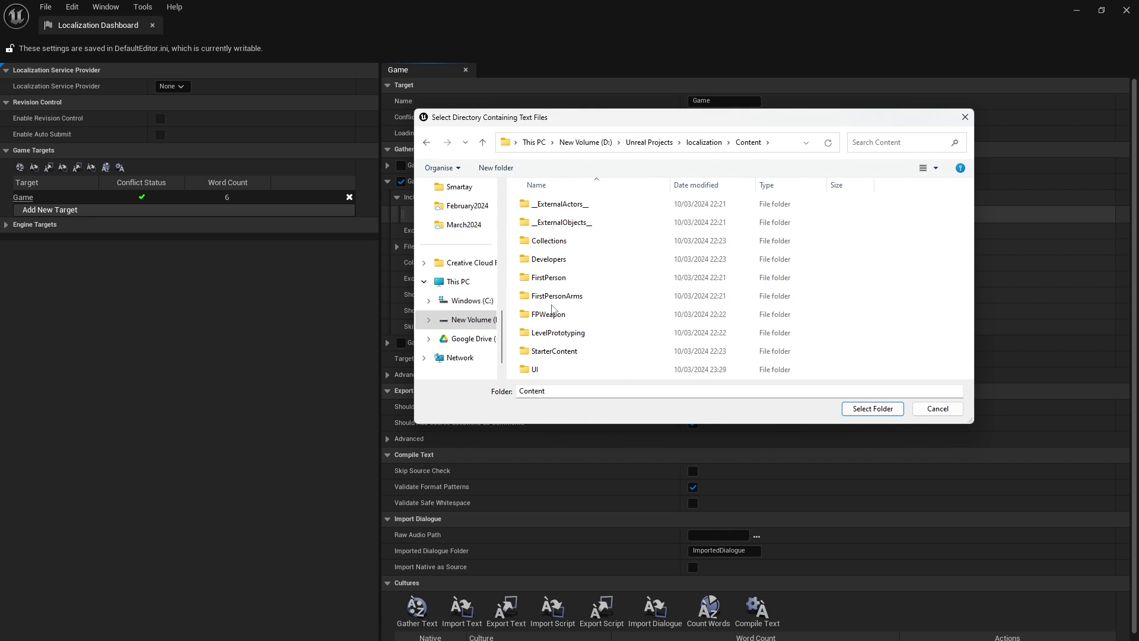
left_click(538, 370)
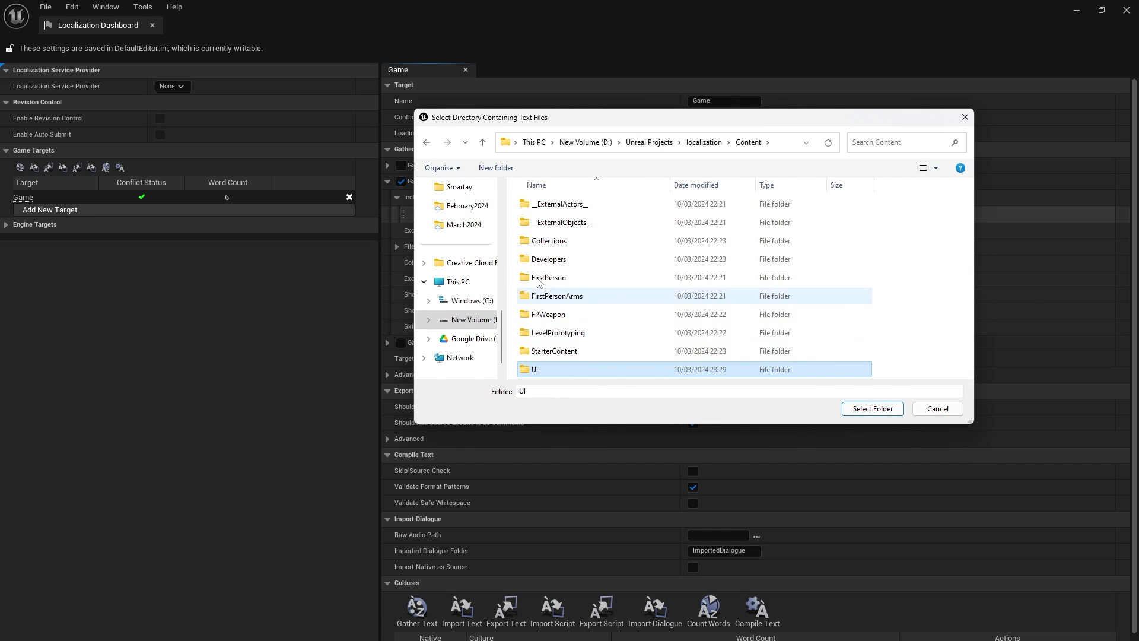
left_click(870, 410)
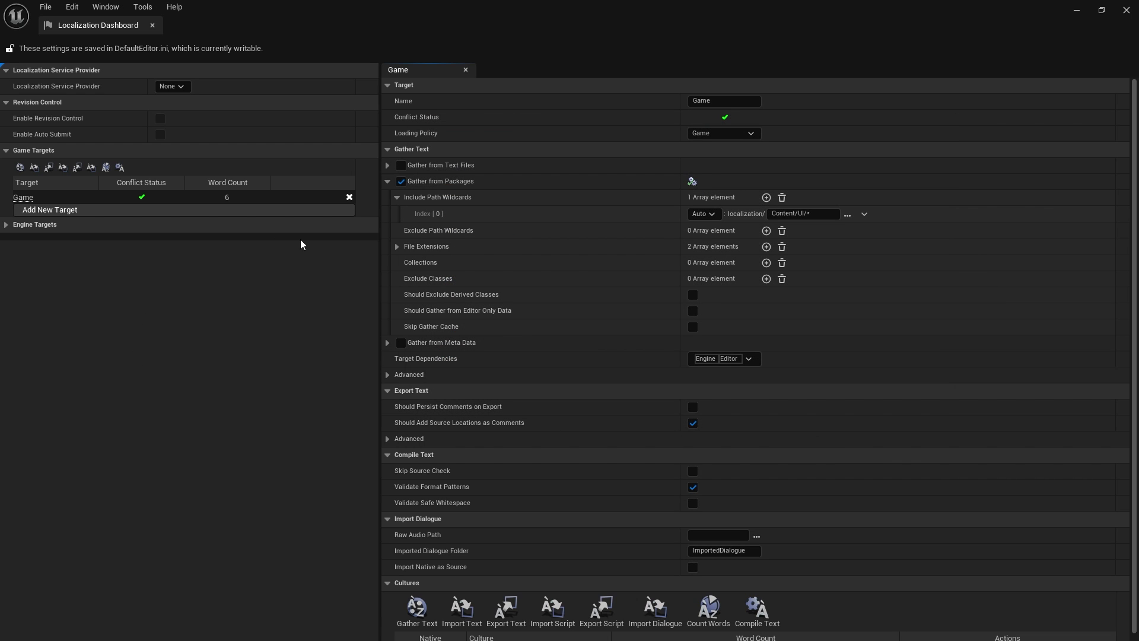
left_click(389, 181)
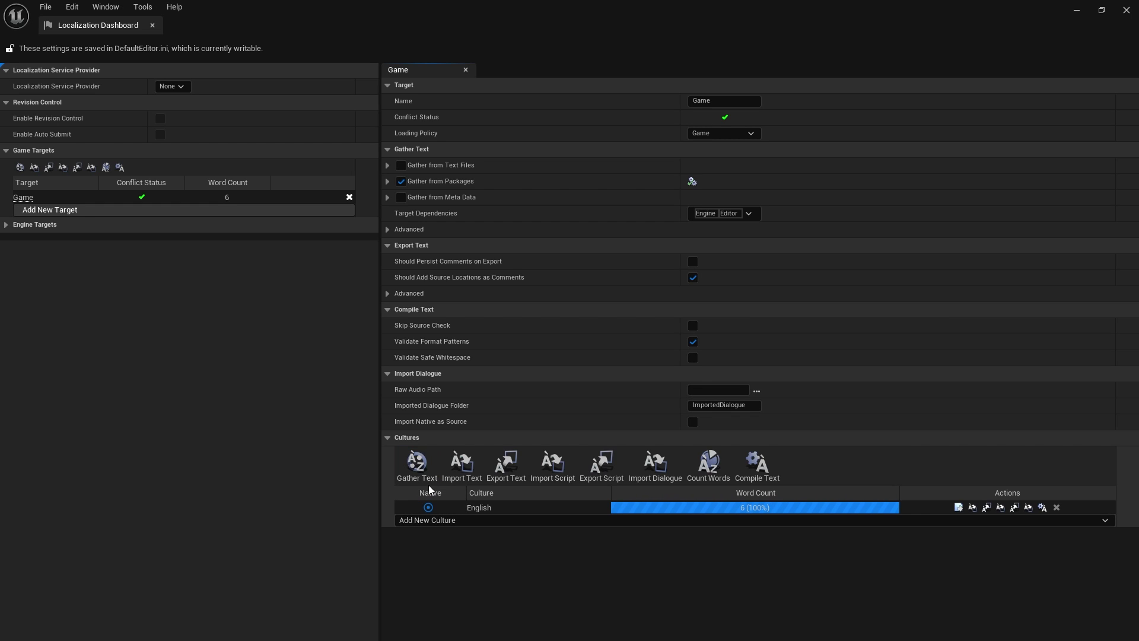
left_click(420, 469)
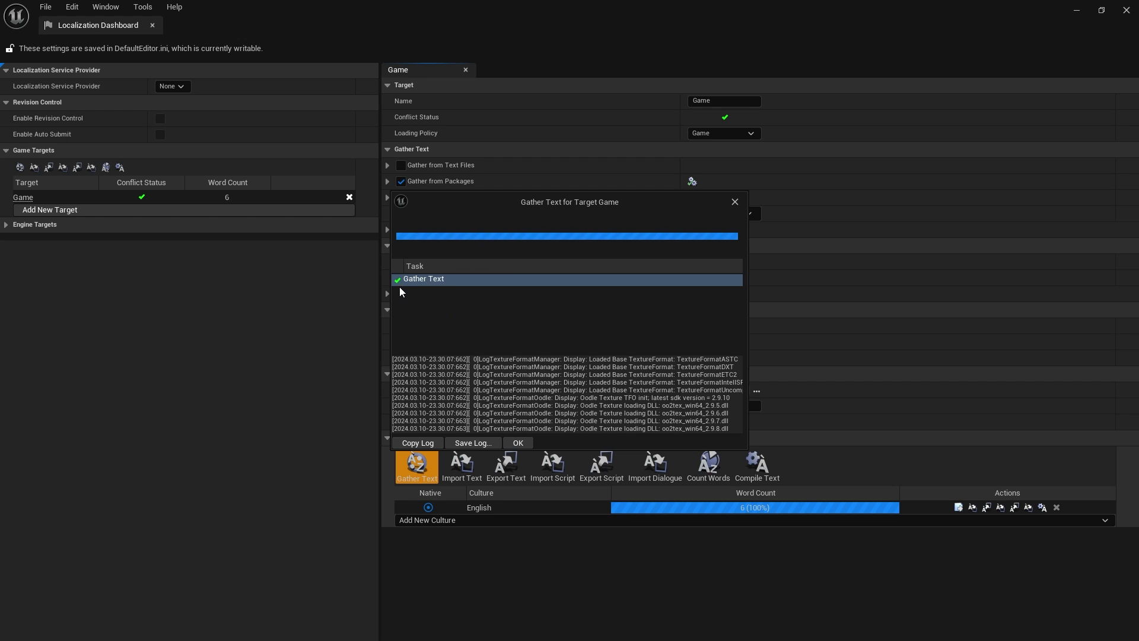
Dismiss the gather report, then review and close the six English entries in the Translation Editor.
left_click(516, 443)
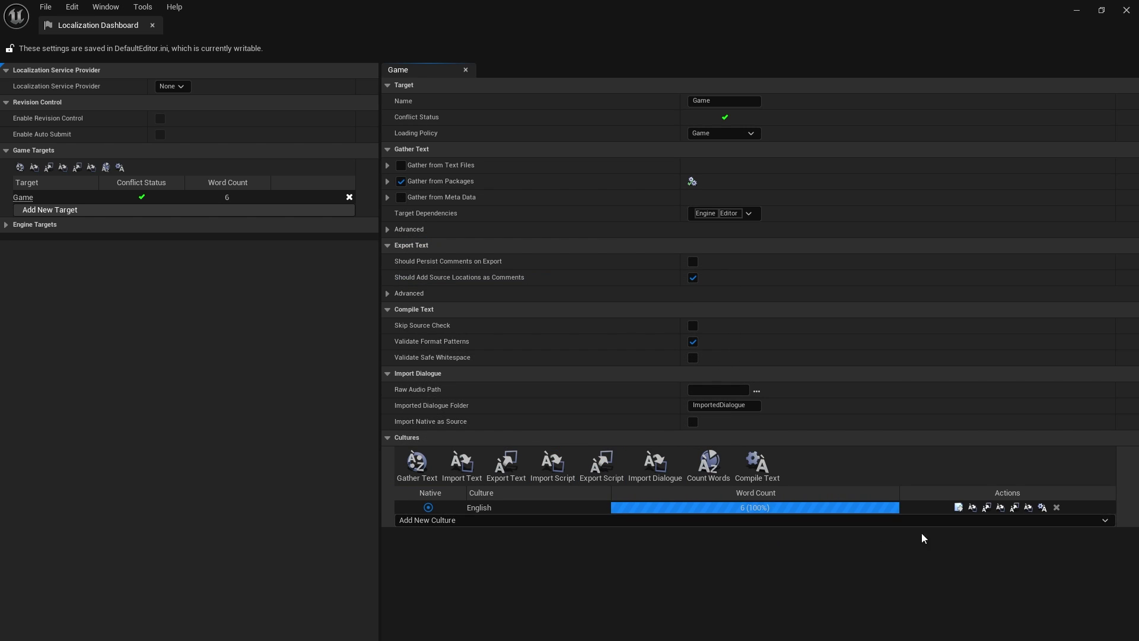
left_click(959, 508)
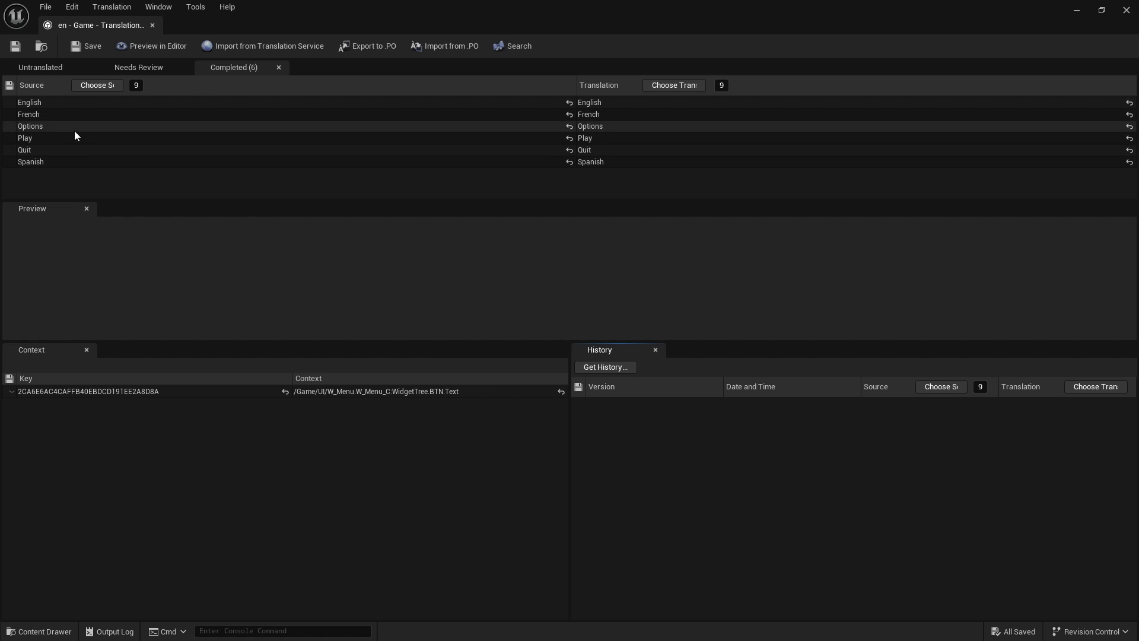
left_click(1126, 9)
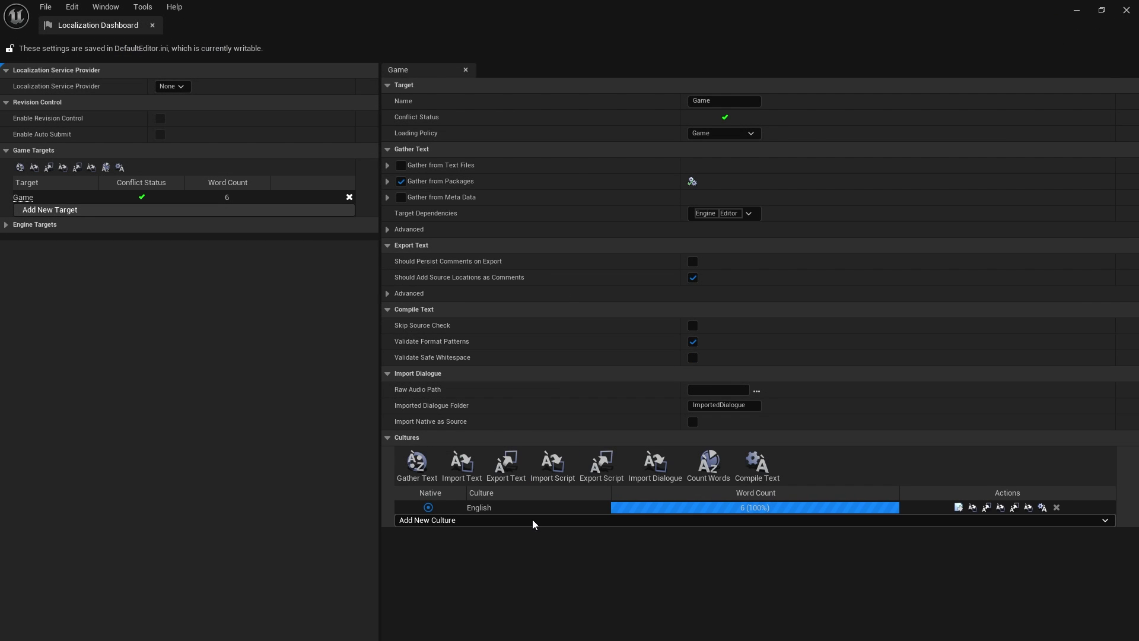
Add Spanish as a Game culture, regather text and dismiss the report.
left_click(437, 522)
type("s")
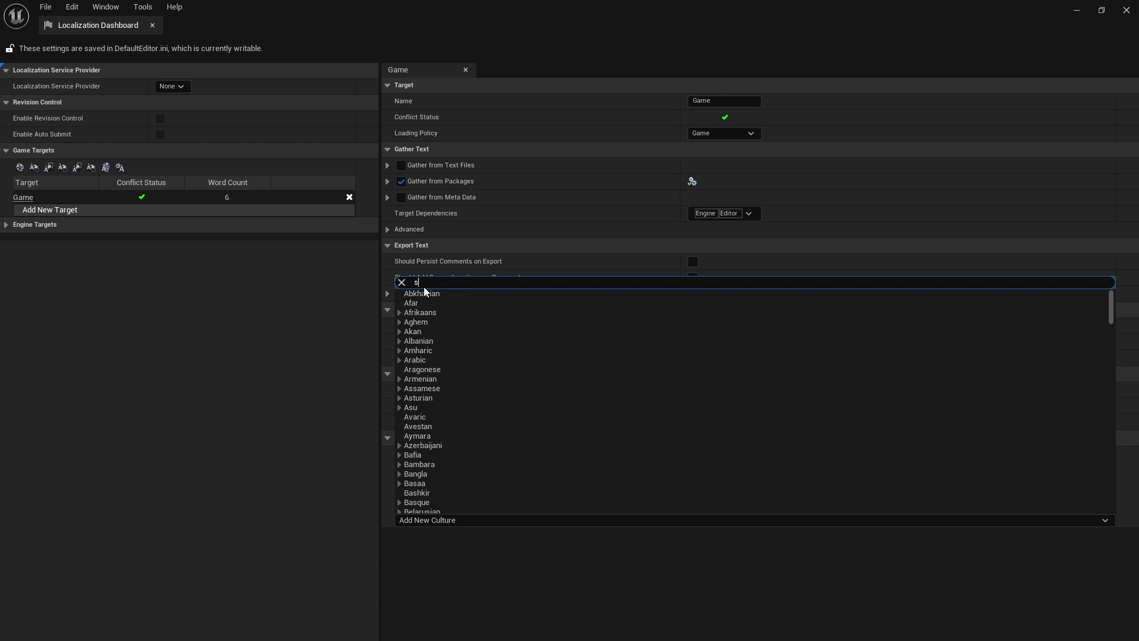
type("panish")
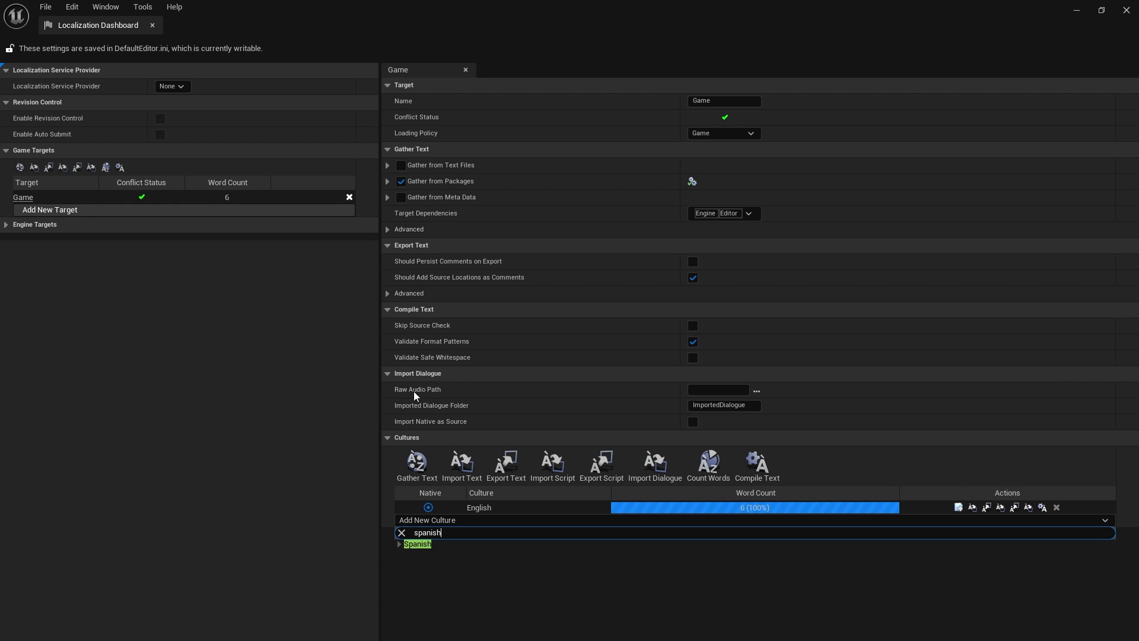
left_click(417, 544)
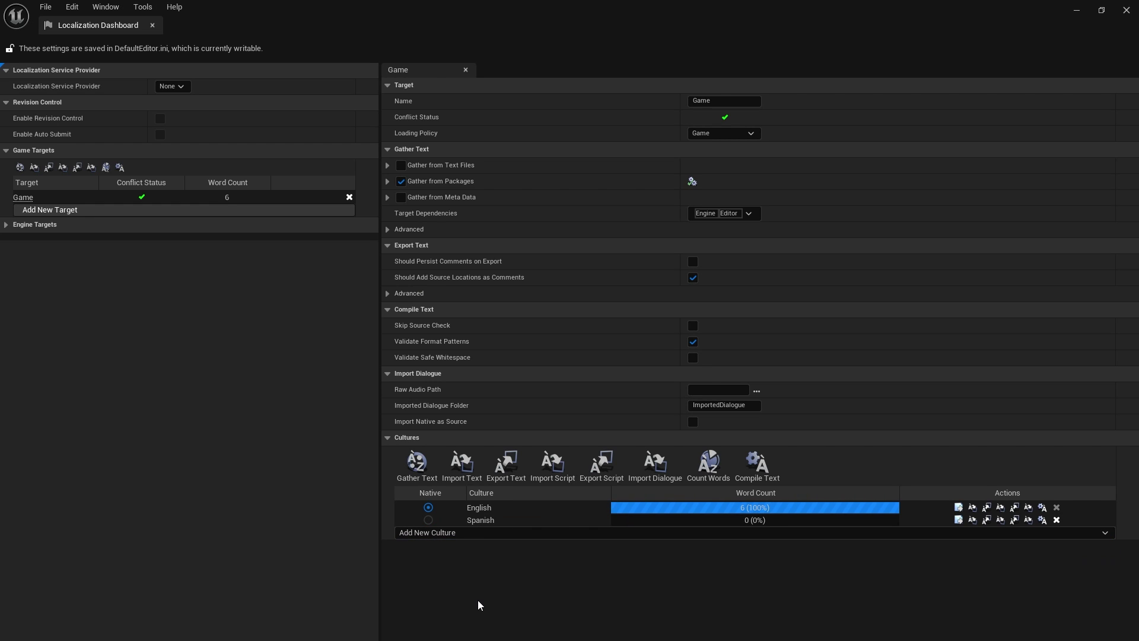
left_click(424, 477)
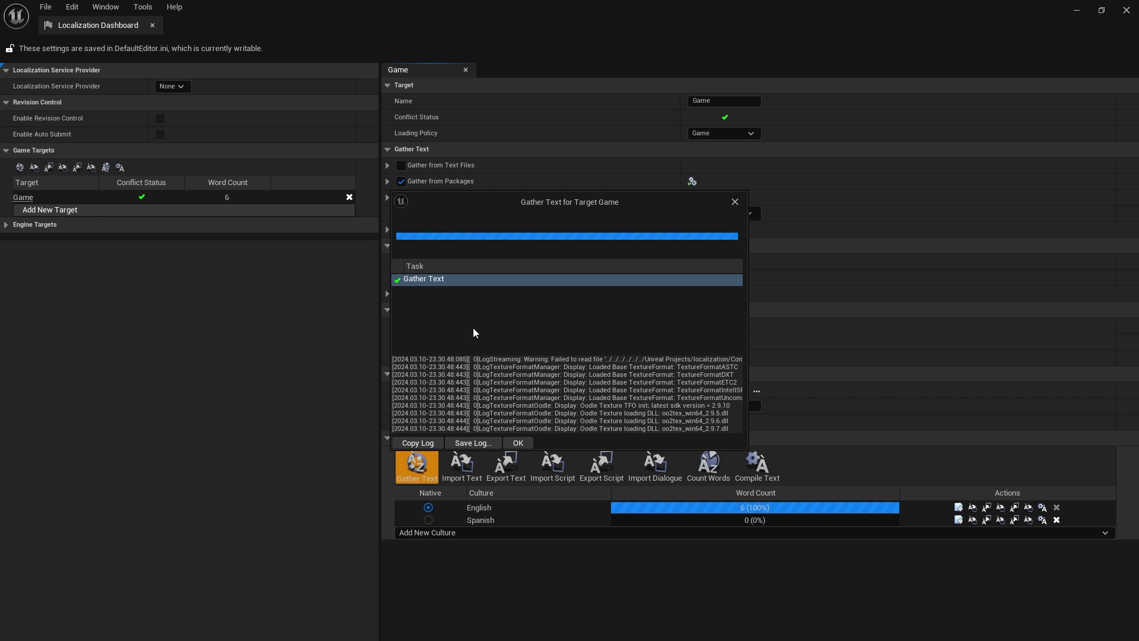
left_click(518, 442)
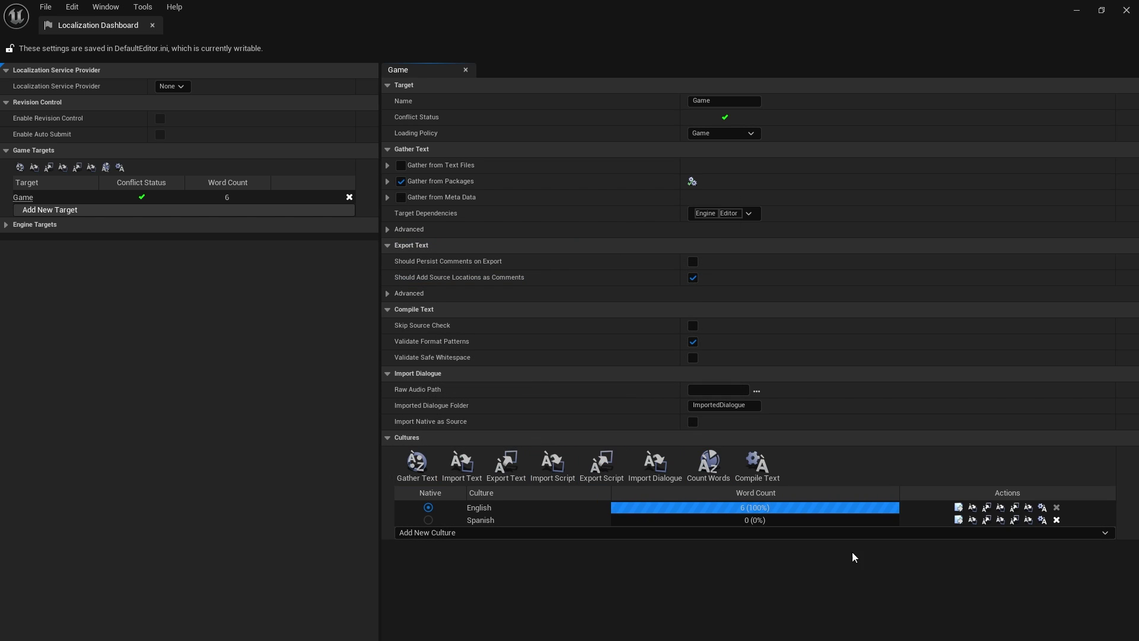
Show the Spanish Translation Editor's Untranslated tab and center the Google Translate window.
left_click(957, 522)
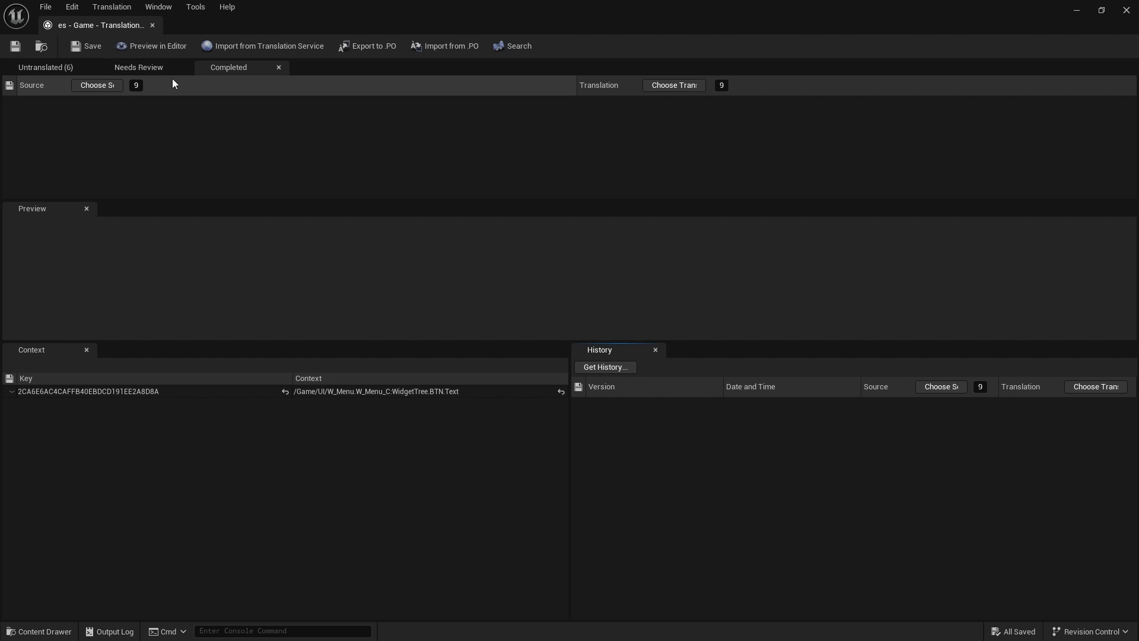
left_click(217, 70)
mouse_move(45, 68)
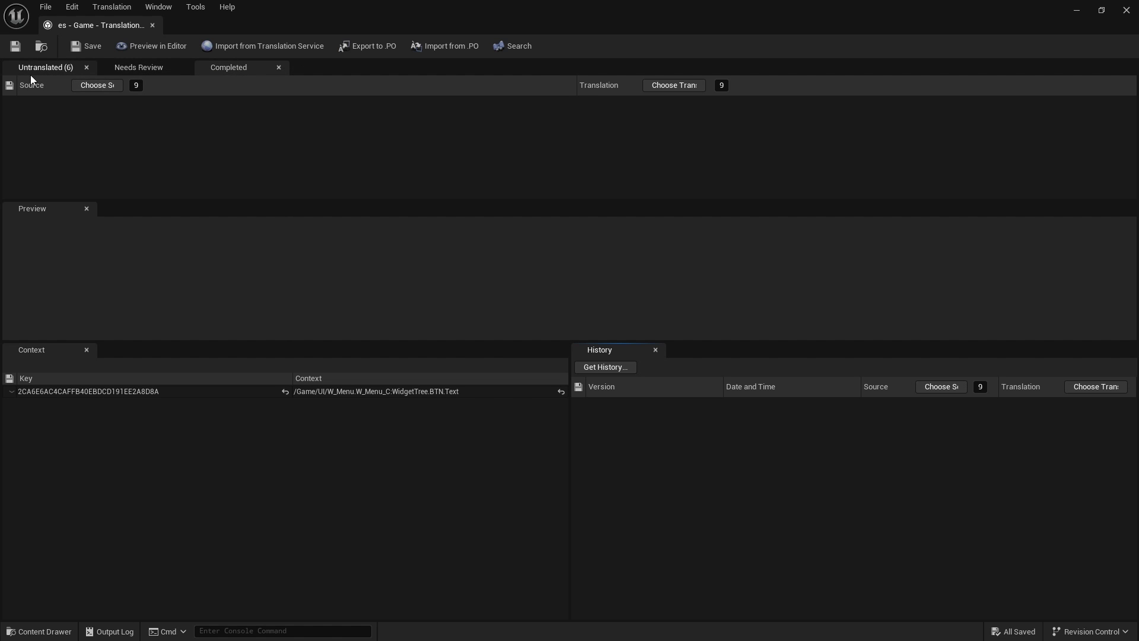
left_click(54, 66)
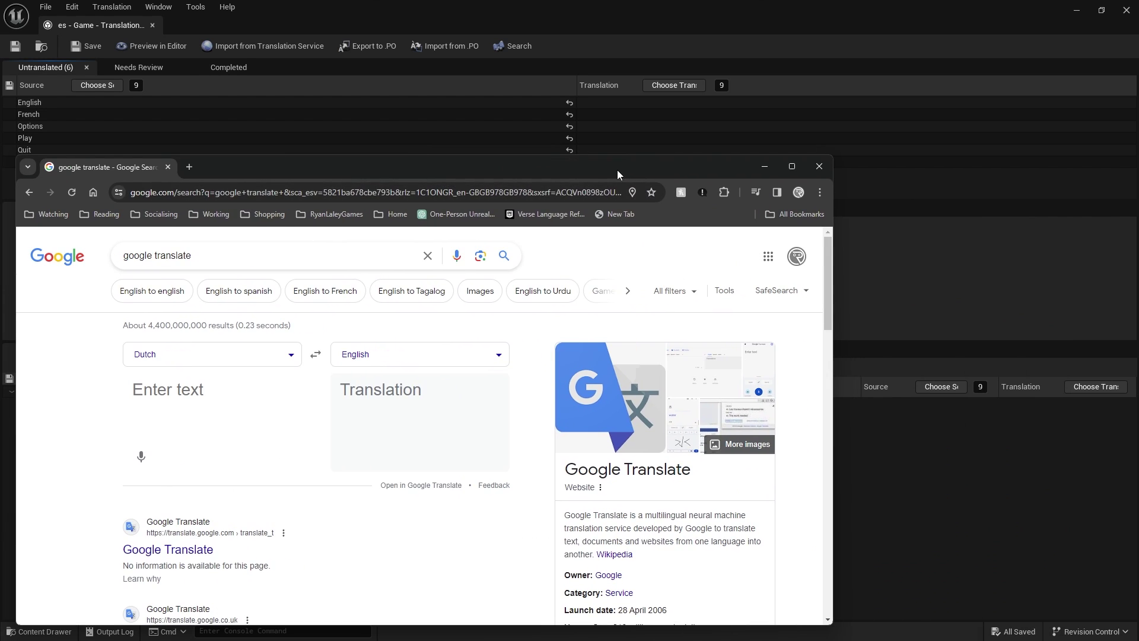
mouse_move(618, 172)
left_mouse_down()
mouse_move(835, 156)
mouse_move(807, 205)
left_mouse_up()
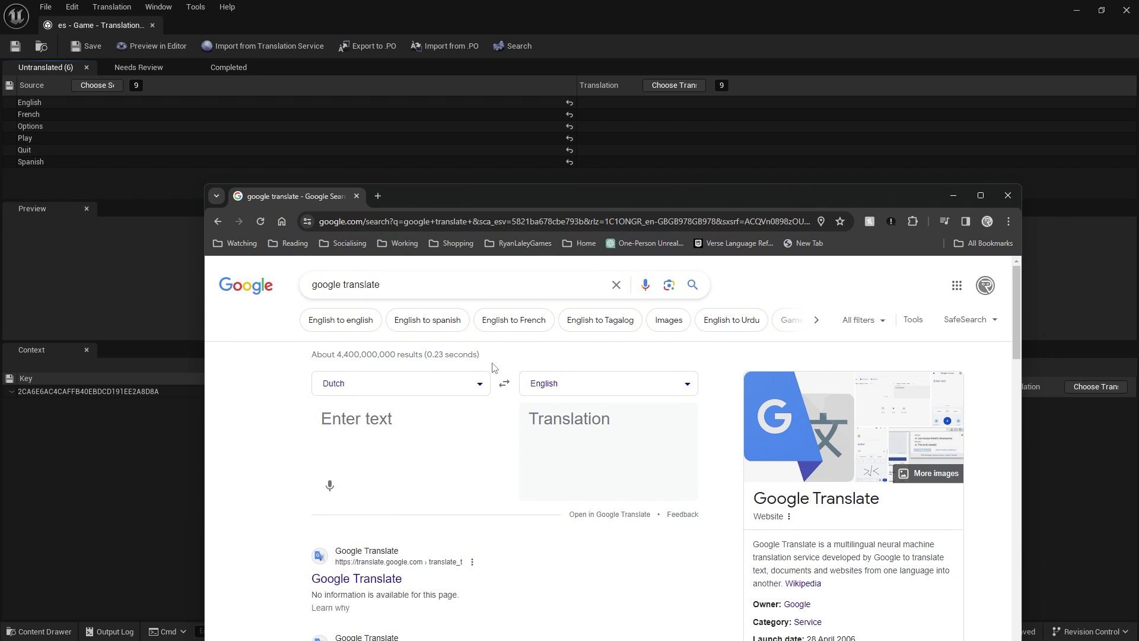
Set Google Translate to translate from English to Spanish.
left_click(374, 395)
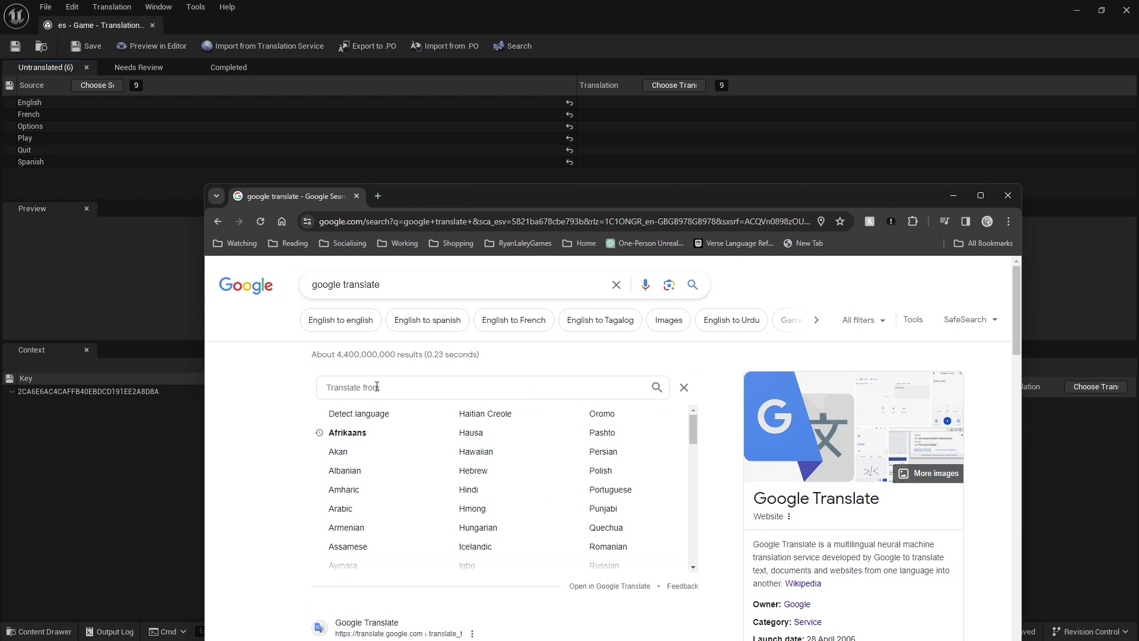
type("english")
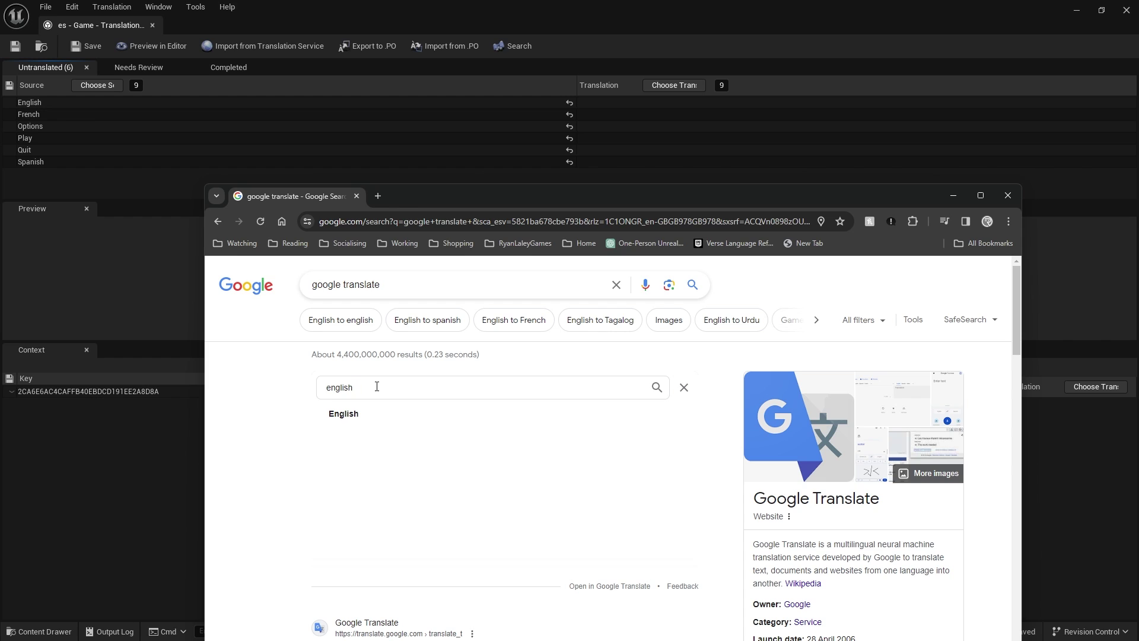
left_click(350, 417)
left_click(541, 388)
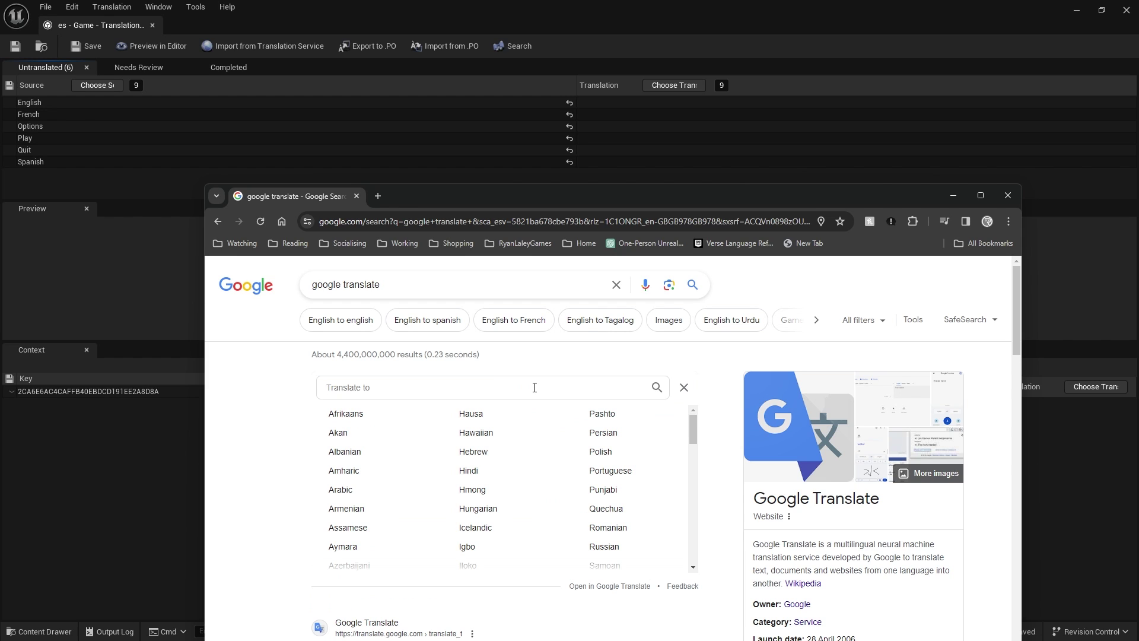
type("spani")
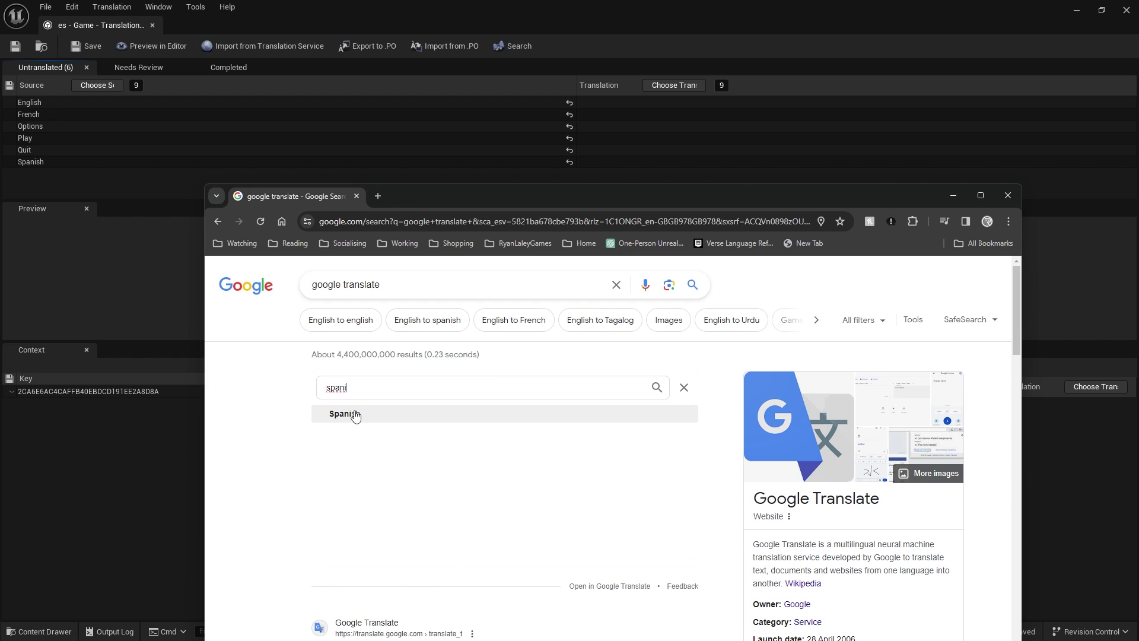
left_click(357, 412)
type("En")
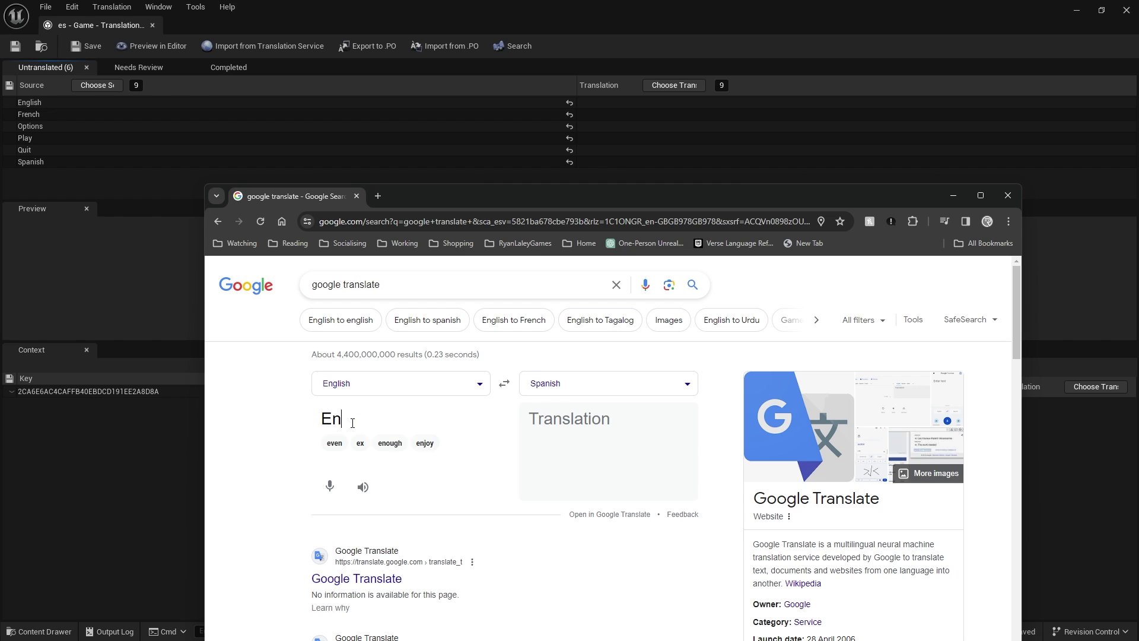
type("glish")
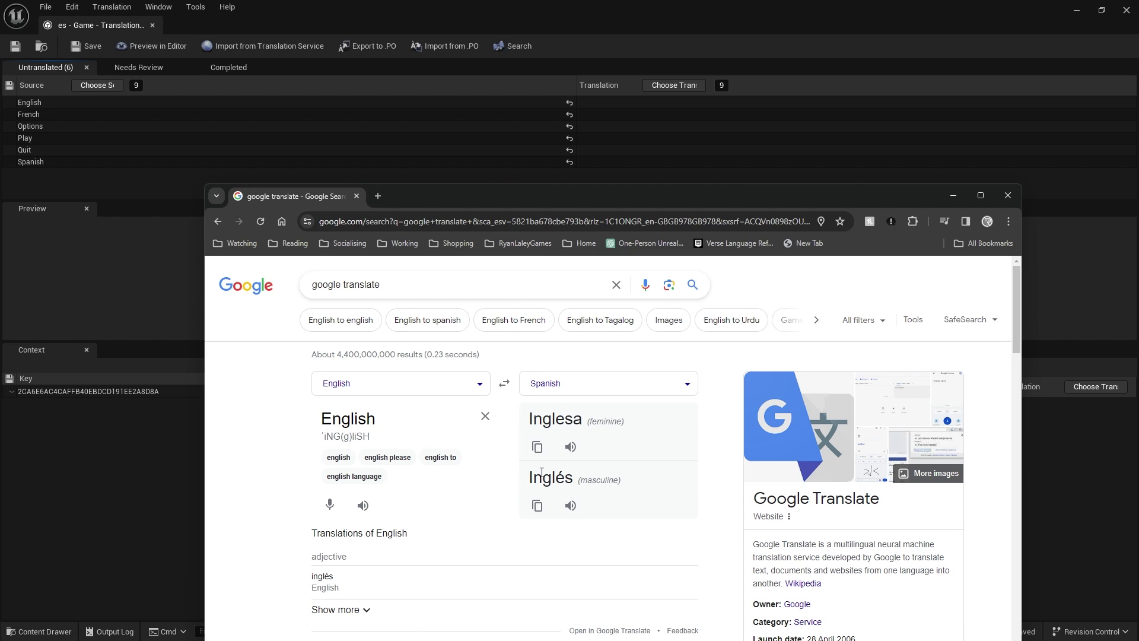
Enter Inglés as the Spanish translation for English.
double_click(566, 480)
key("ctrl+c")
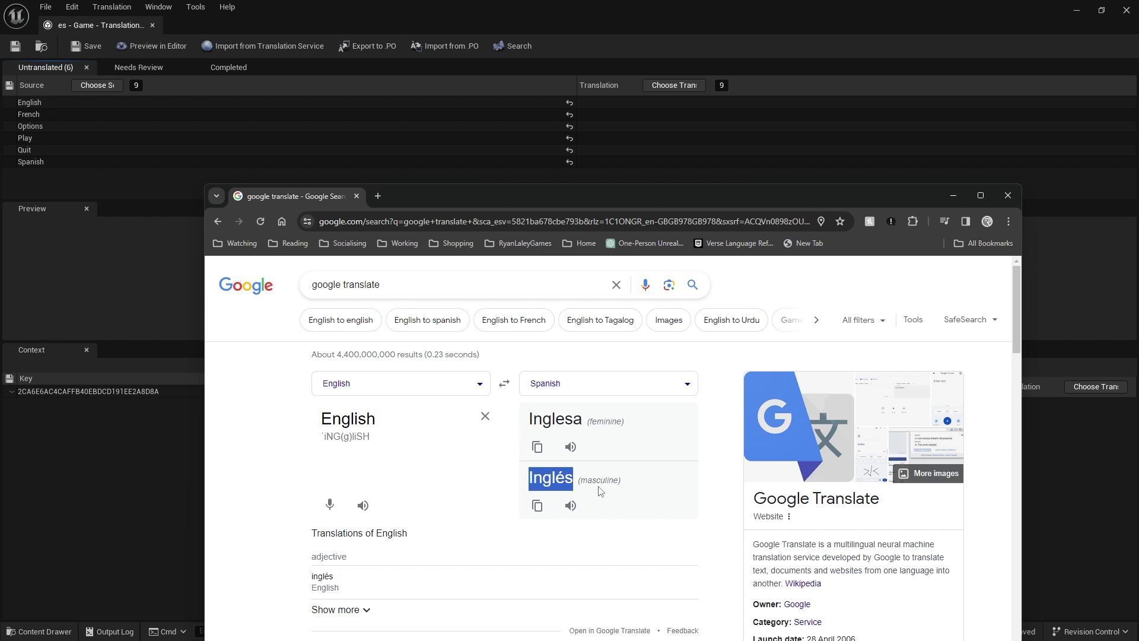
left_click(163, 254)
left_click(590, 102)
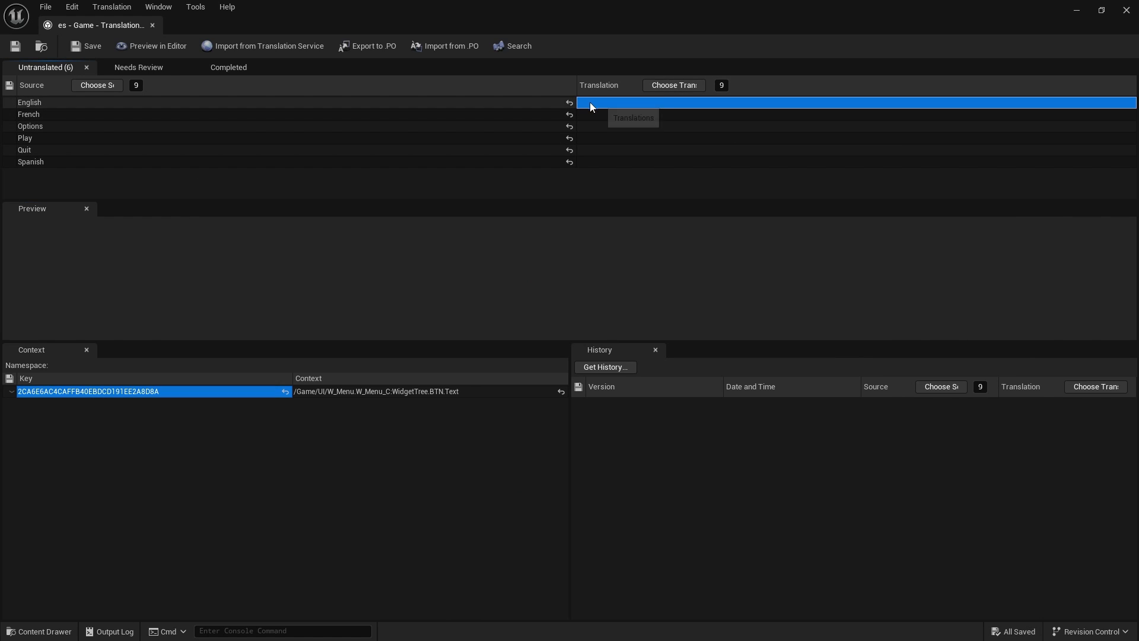
left_click(591, 103)
key("ctrl+v")
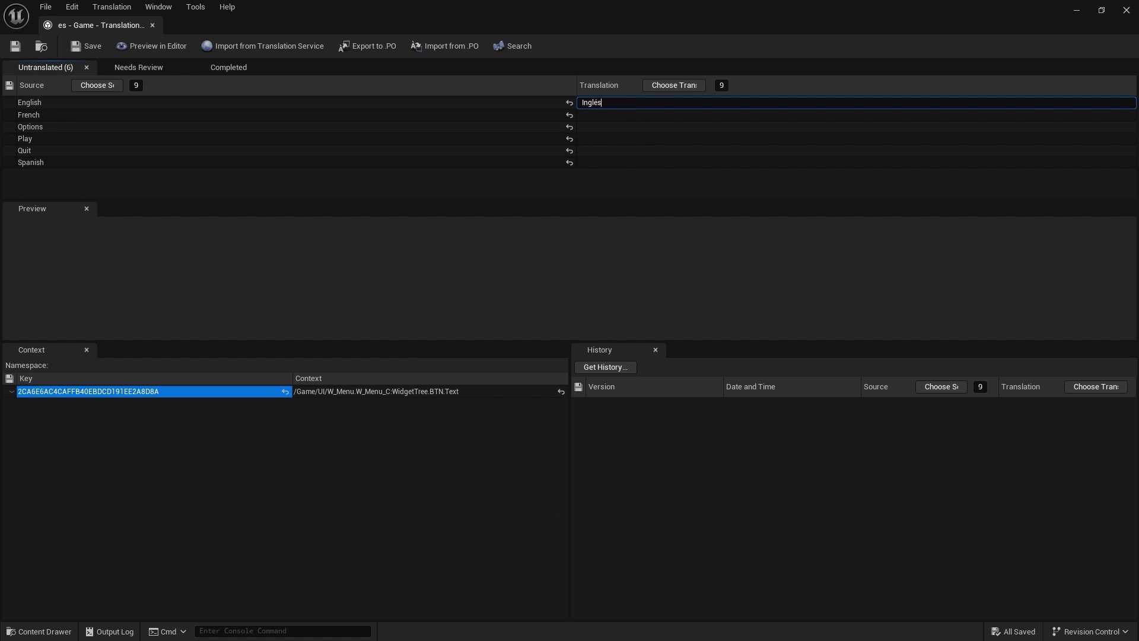
Enter Francés as the Spanish translation for French.
key("alt+Tab")
double_click(362, 415)
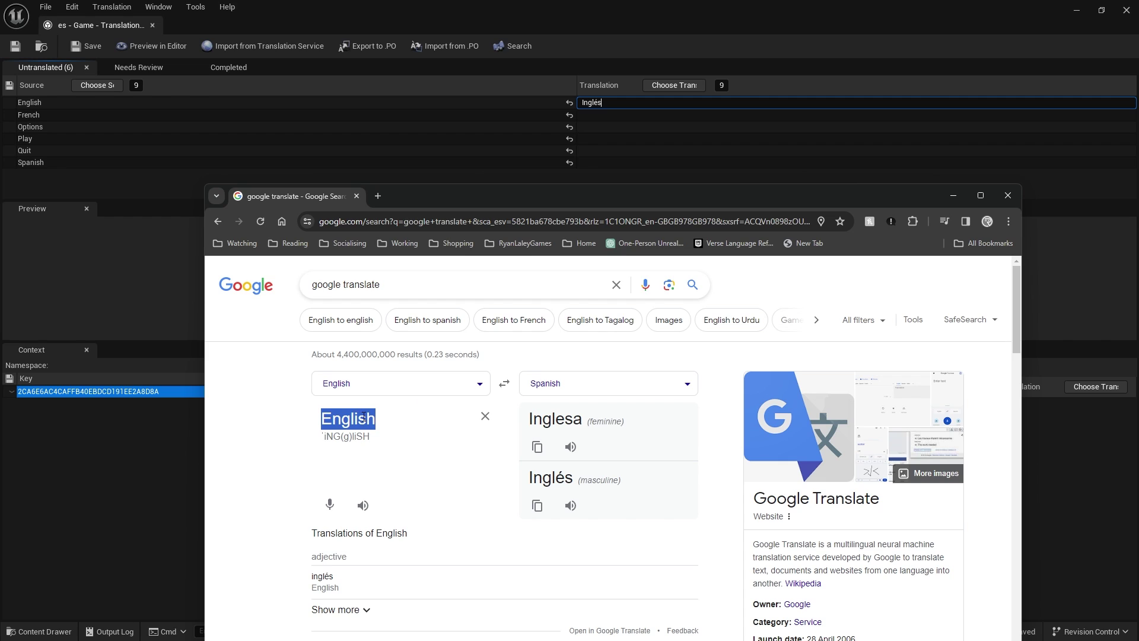
type("French")
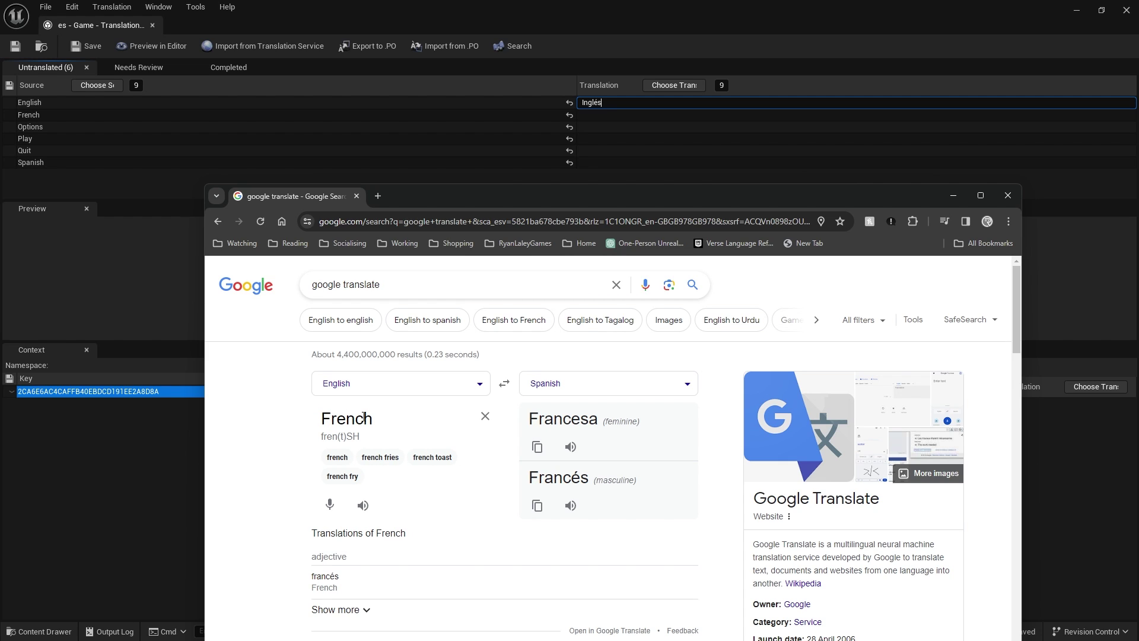
double_click(567, 472)
key("ctrl+c")
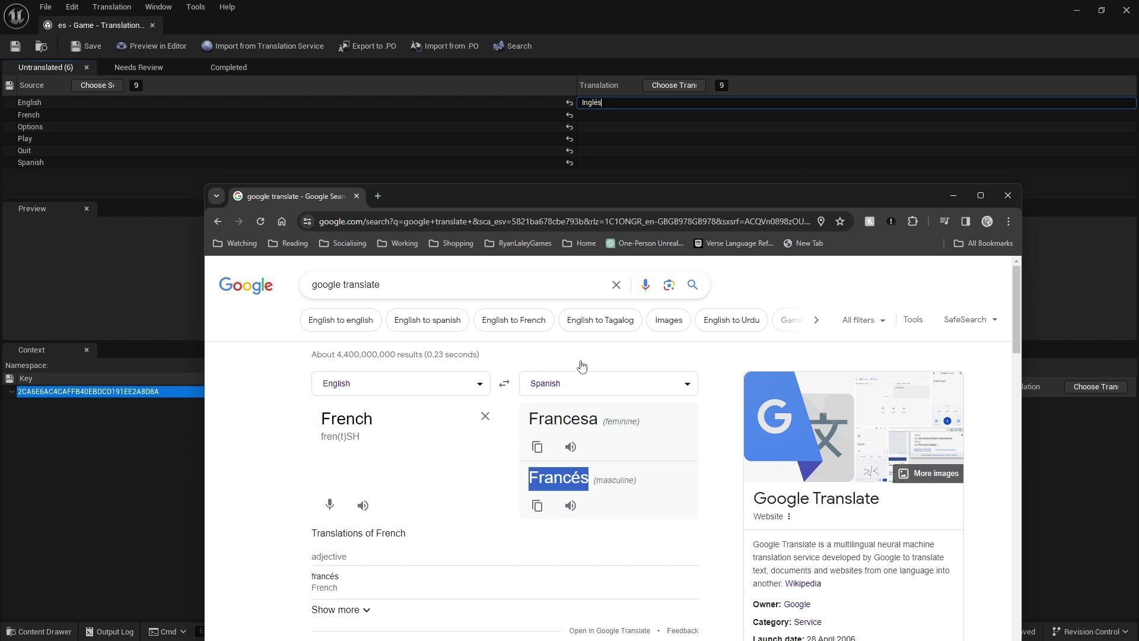
left_click(592, 112)
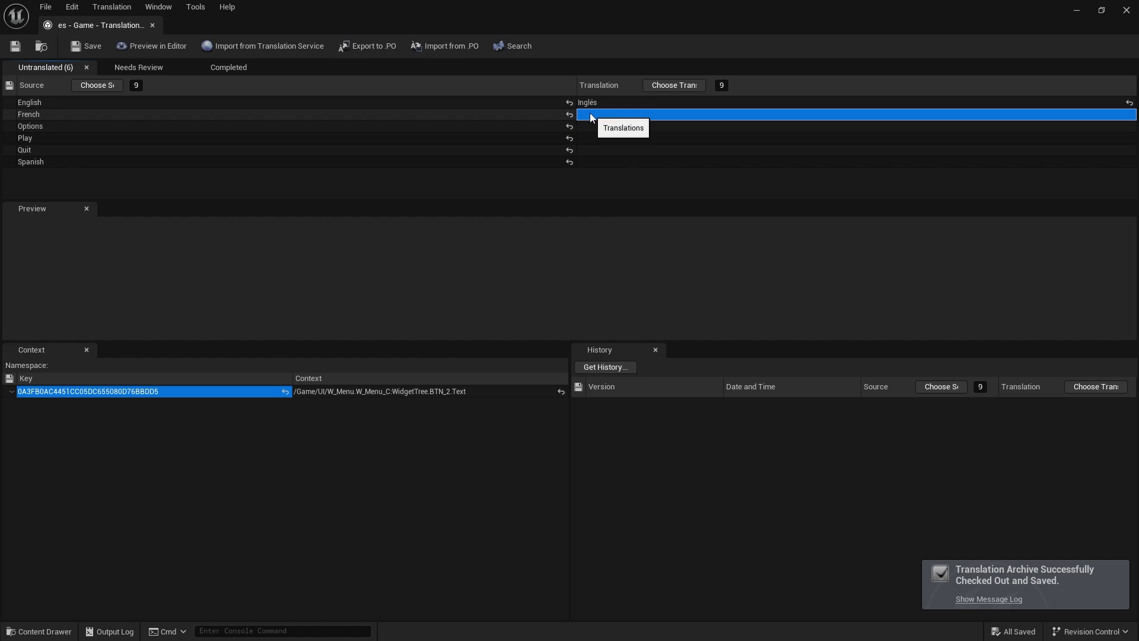
key("ctrl+v")
Enter Opciones as the Spanish translation for Options.
left_click(243, 125)
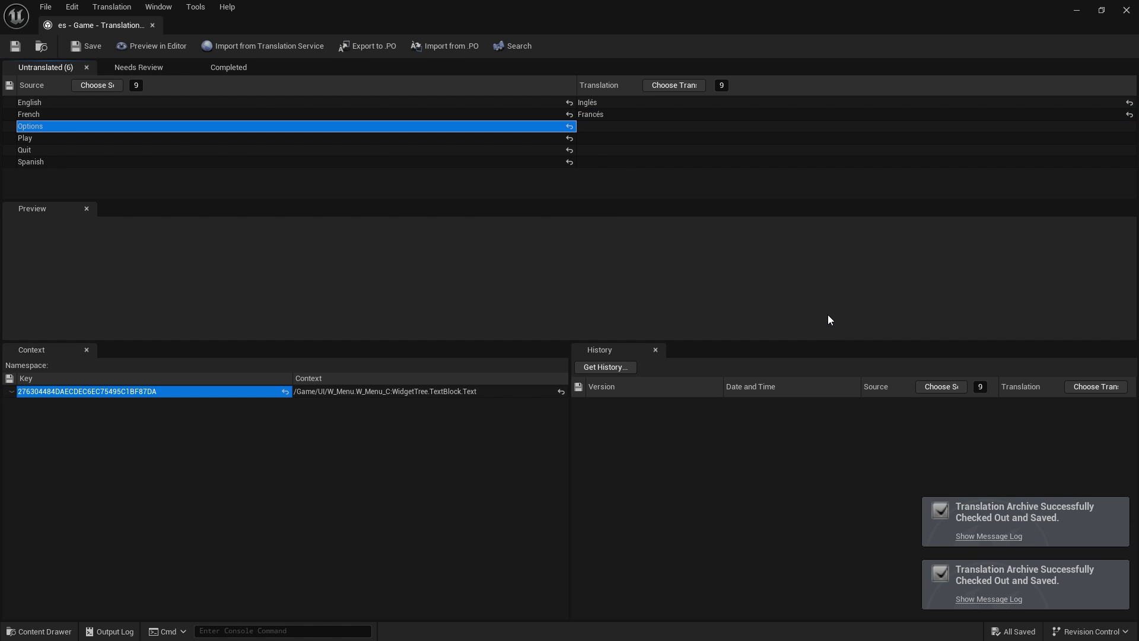
key("alt+Tab")
double_click(371, 419)
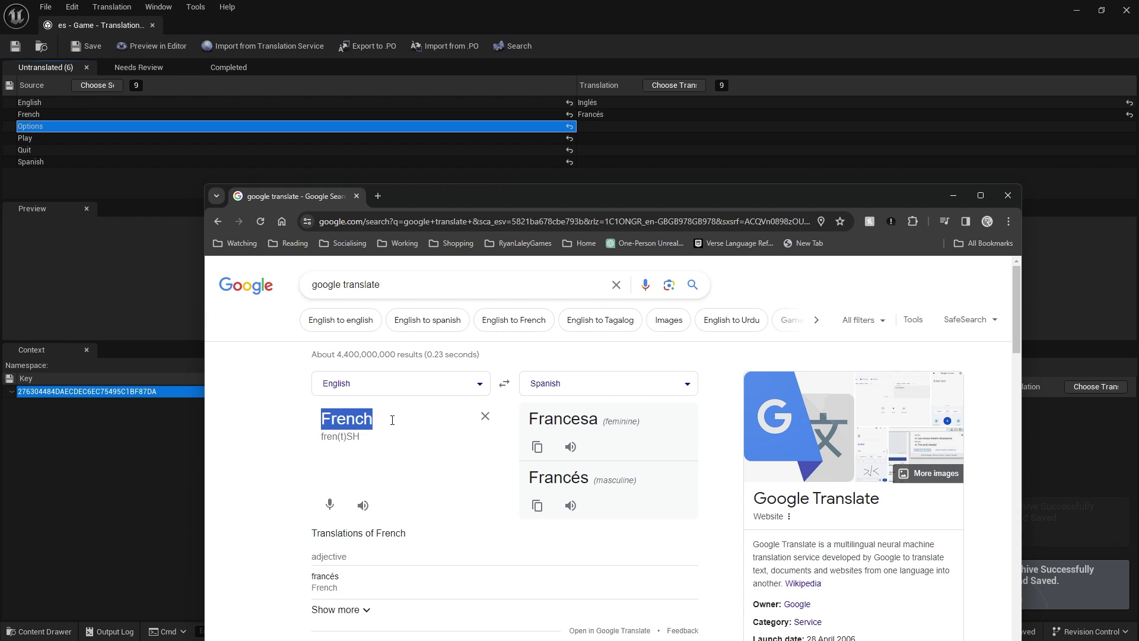
type("Options")
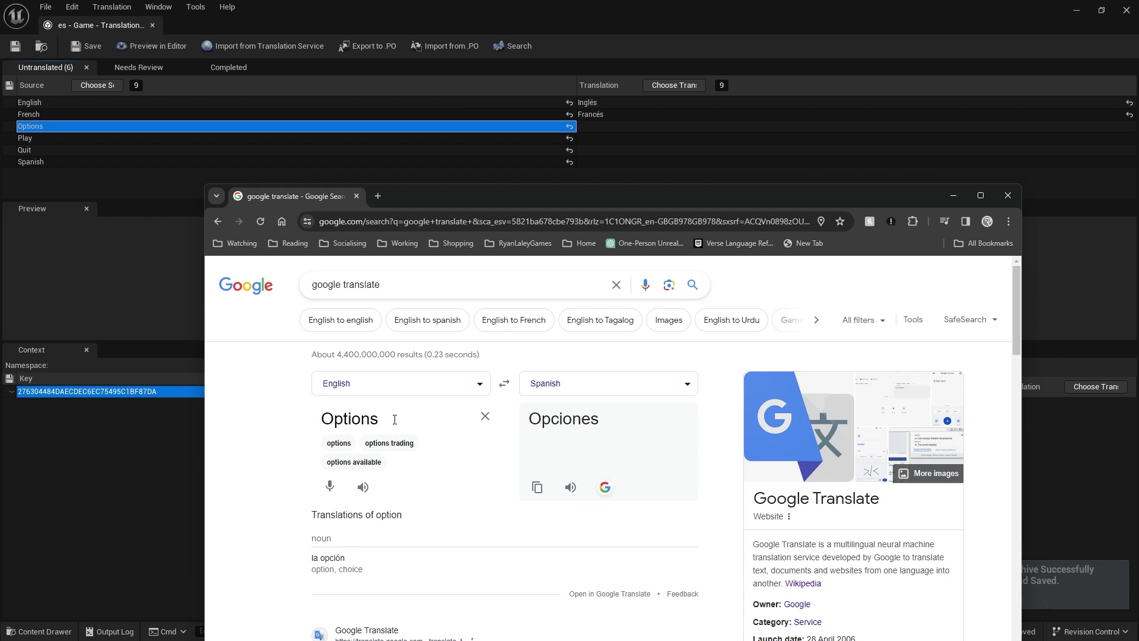
double_click(563, 420)
key("ctrl+c")
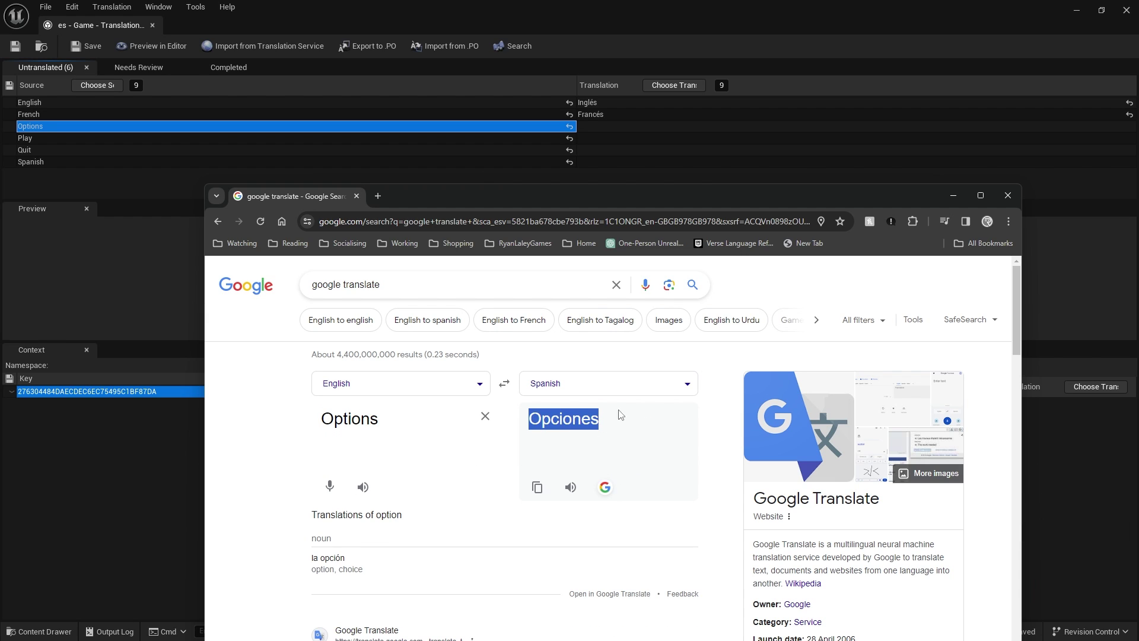
left_click(594, 125)
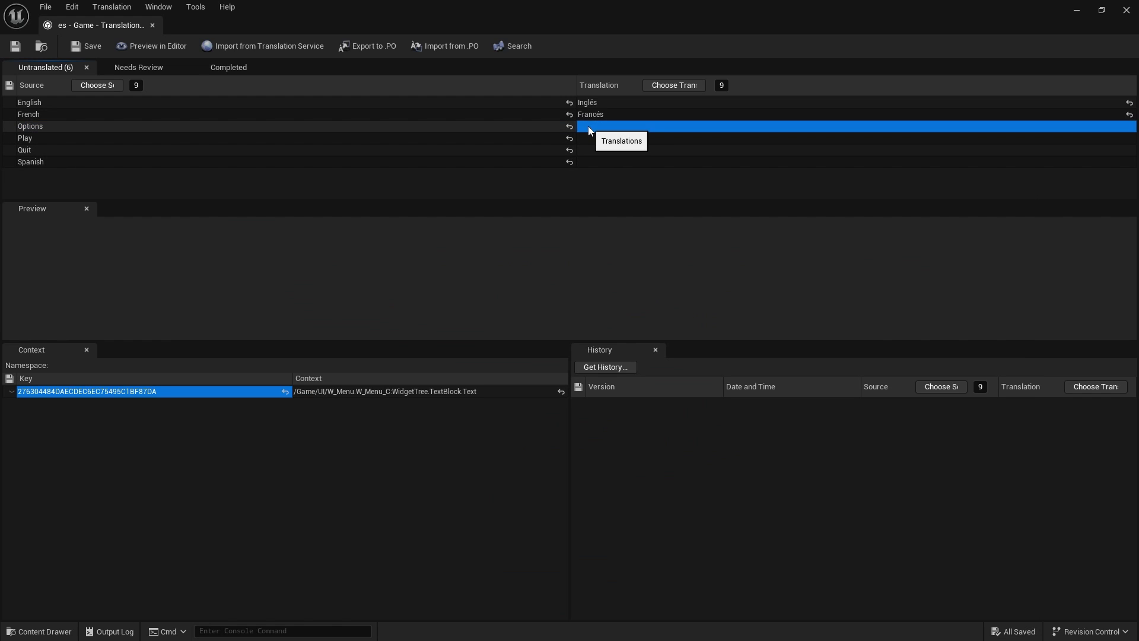
left_click(589, 125)
key("ctrl+v")
key("Return")
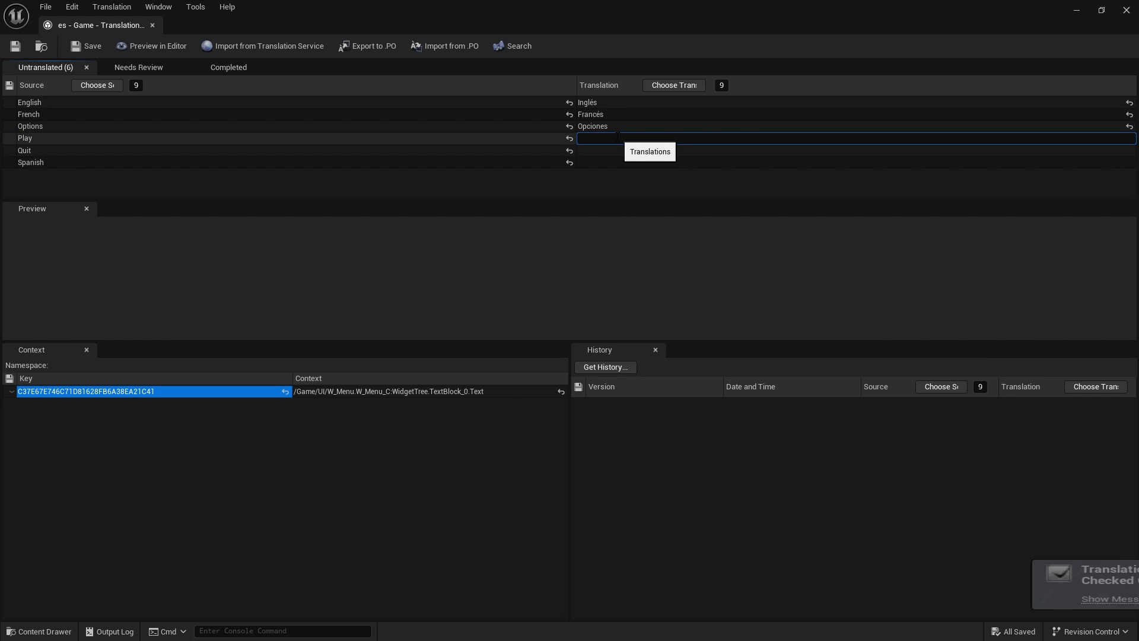
Enter Jugar as the Spanish translation for Play.
key("alt+Tab")
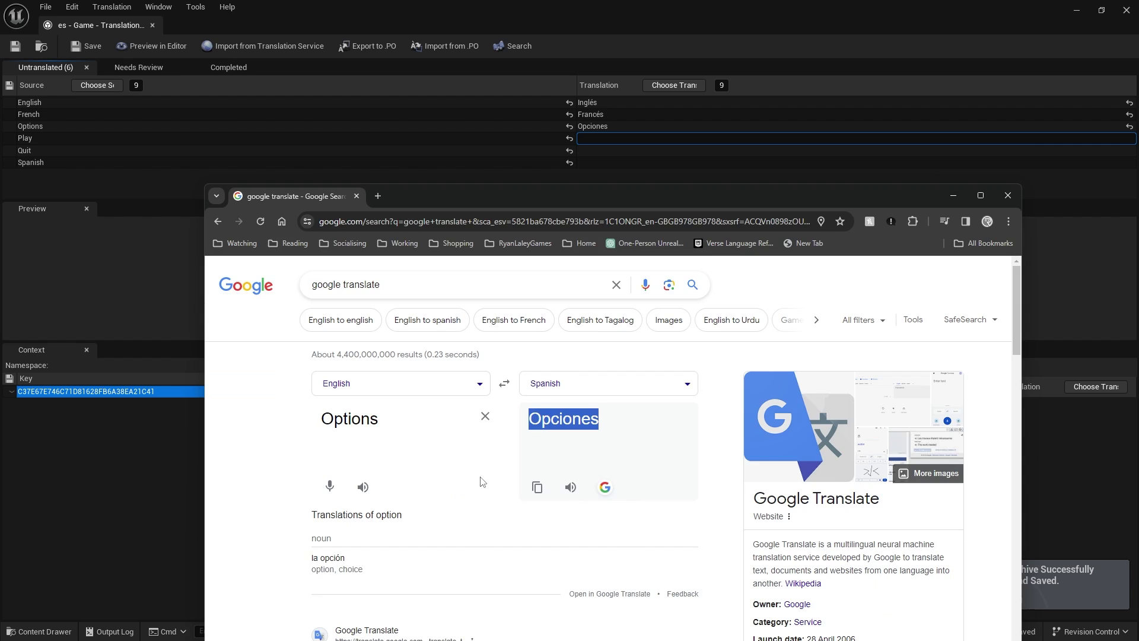
double_click(346, 416)
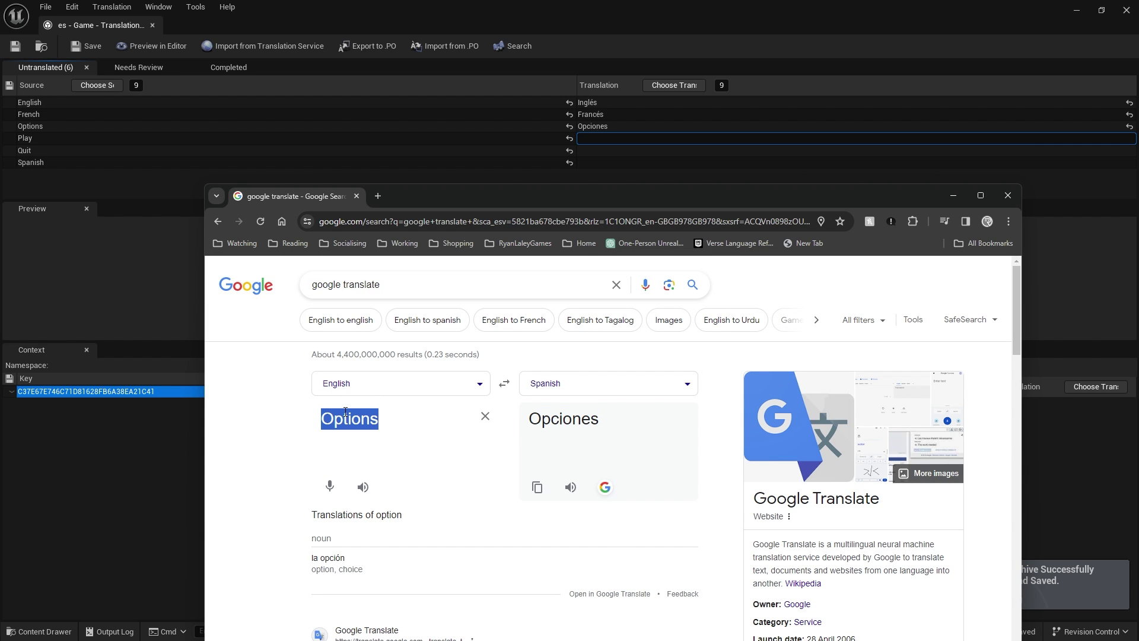
type("Play")
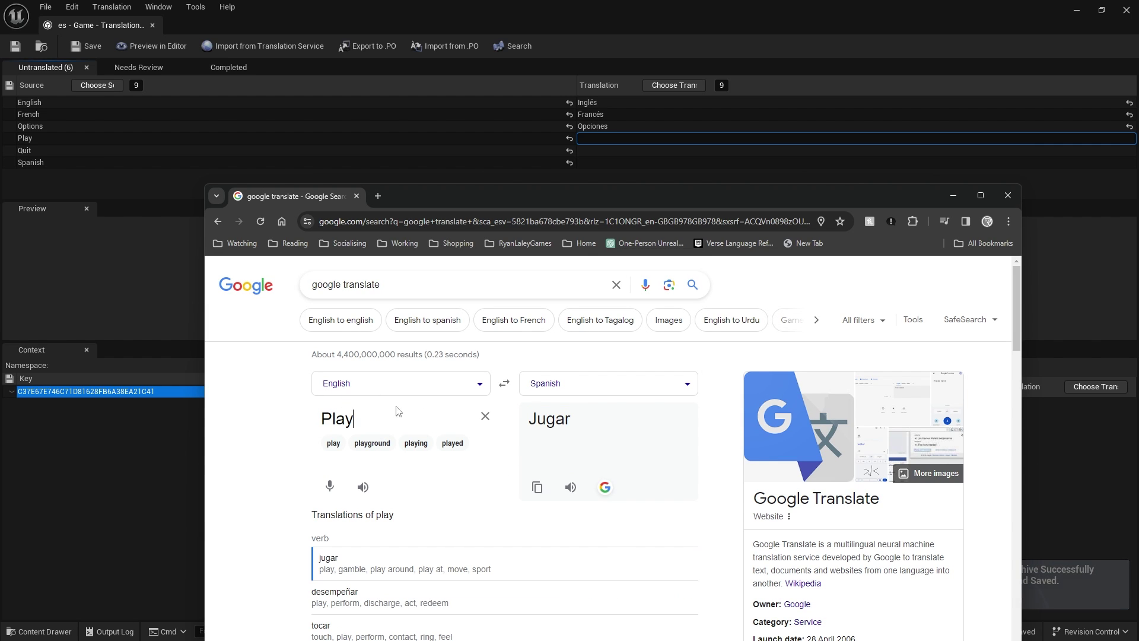
double_click(553, 420)
key("ctrl+c")
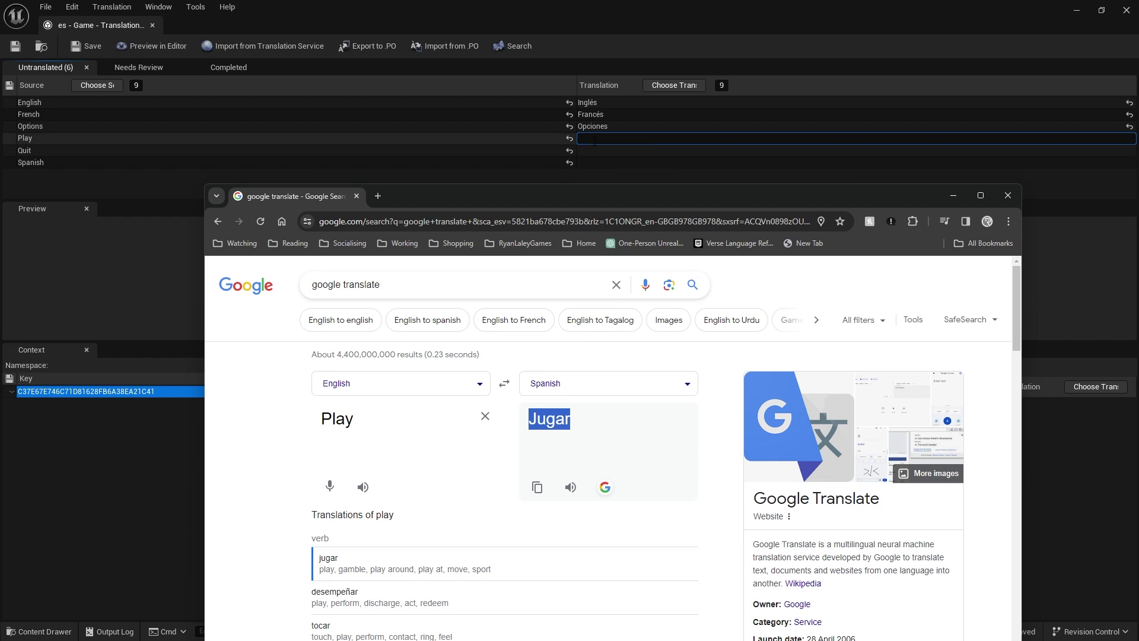
key("alt+Tab")
key("ctrl+v")
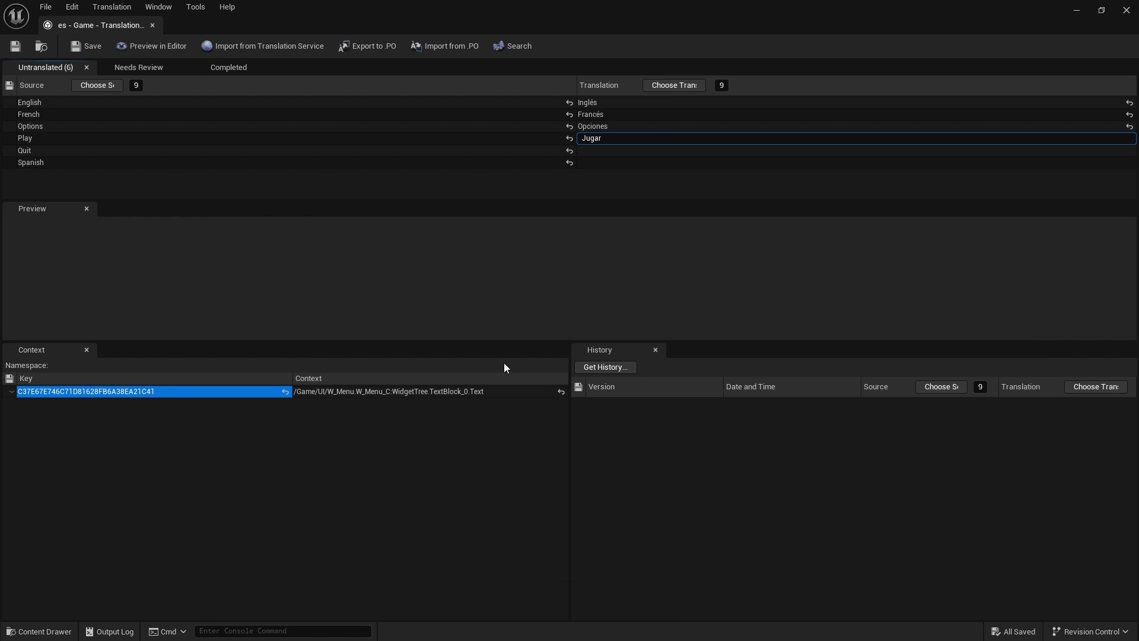
Enter Abandonar as the Spanish translation for Quit.
key("alt+Tab")
double_click(353, 417)
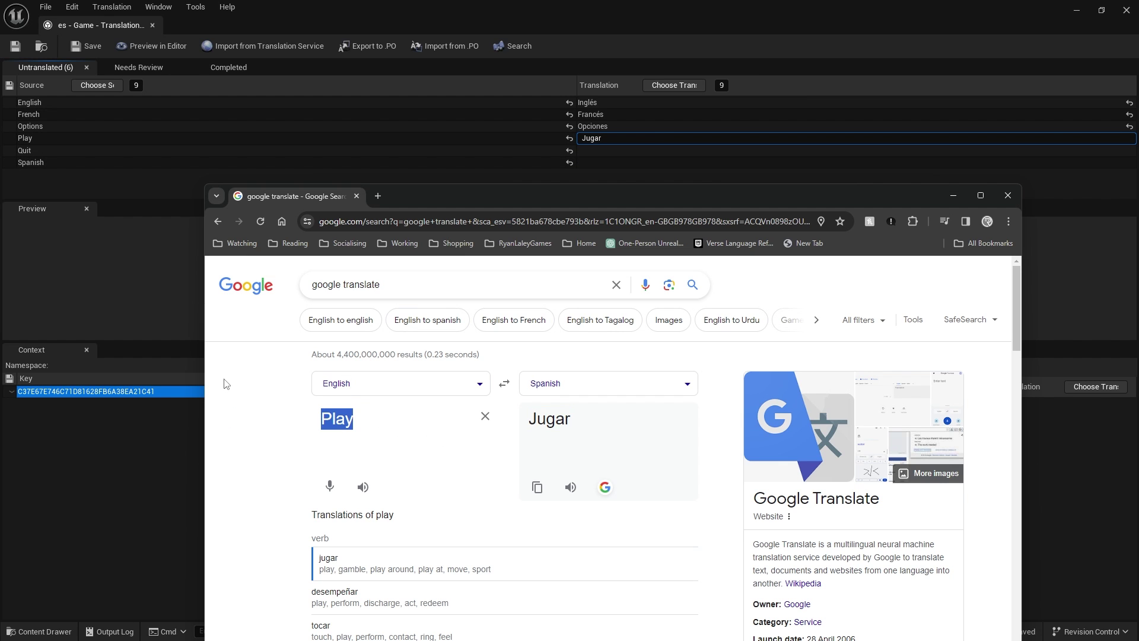
type("Quit")
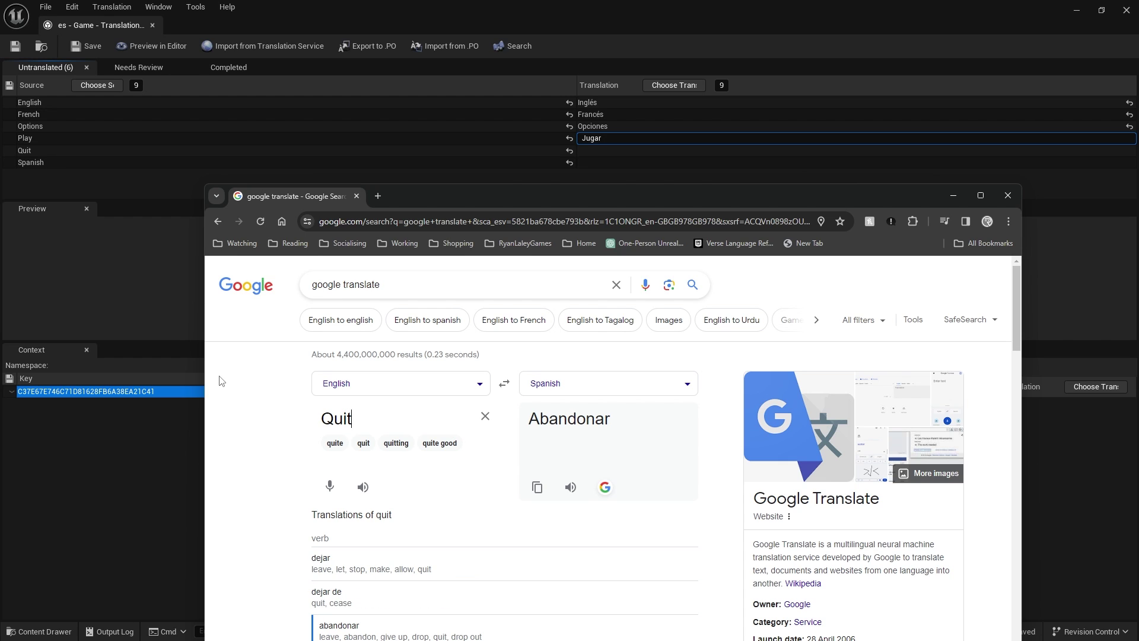
double_click(550, 411)
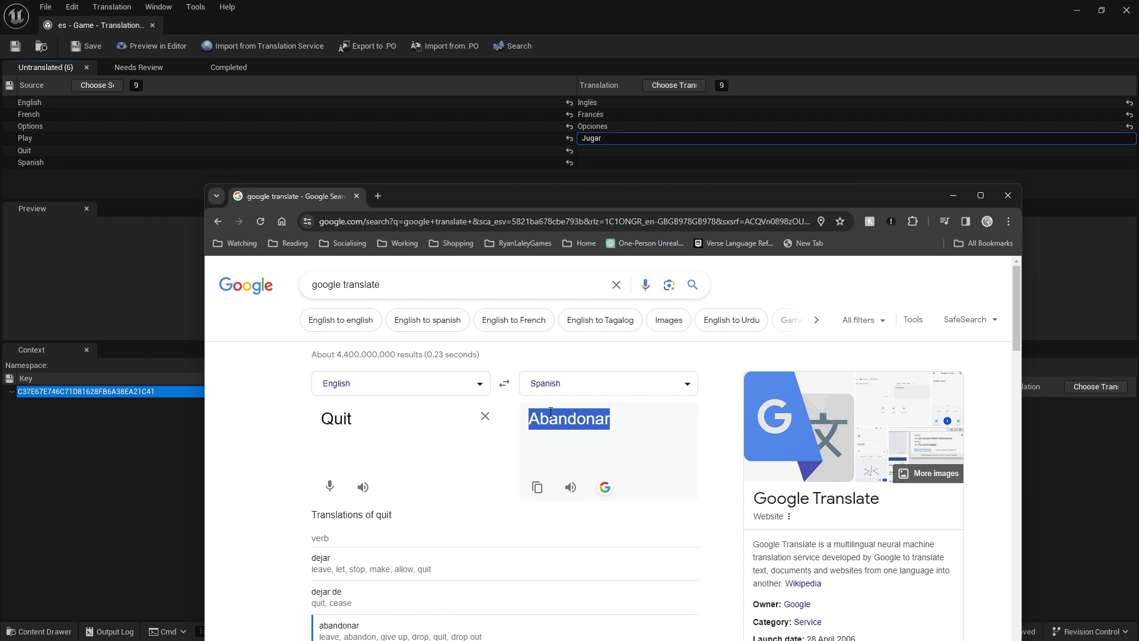
left_click(587, 152)
key("ctrl+v")
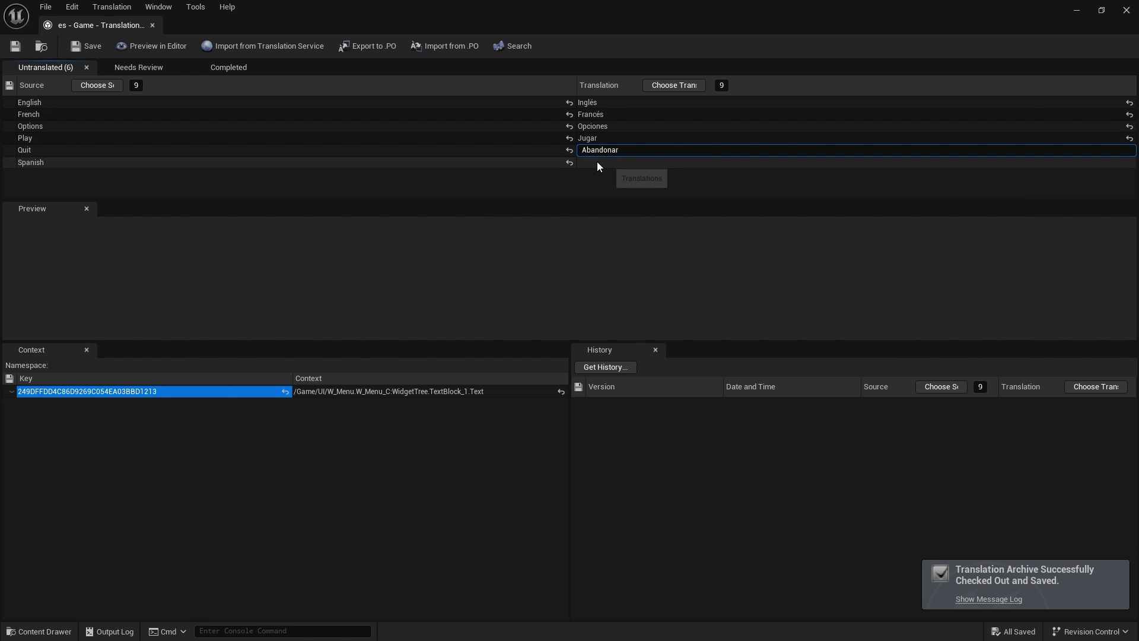
left_click(597, 161)
Enter Español for Spanish and close the Translation Editor.
key("alt+Tab")
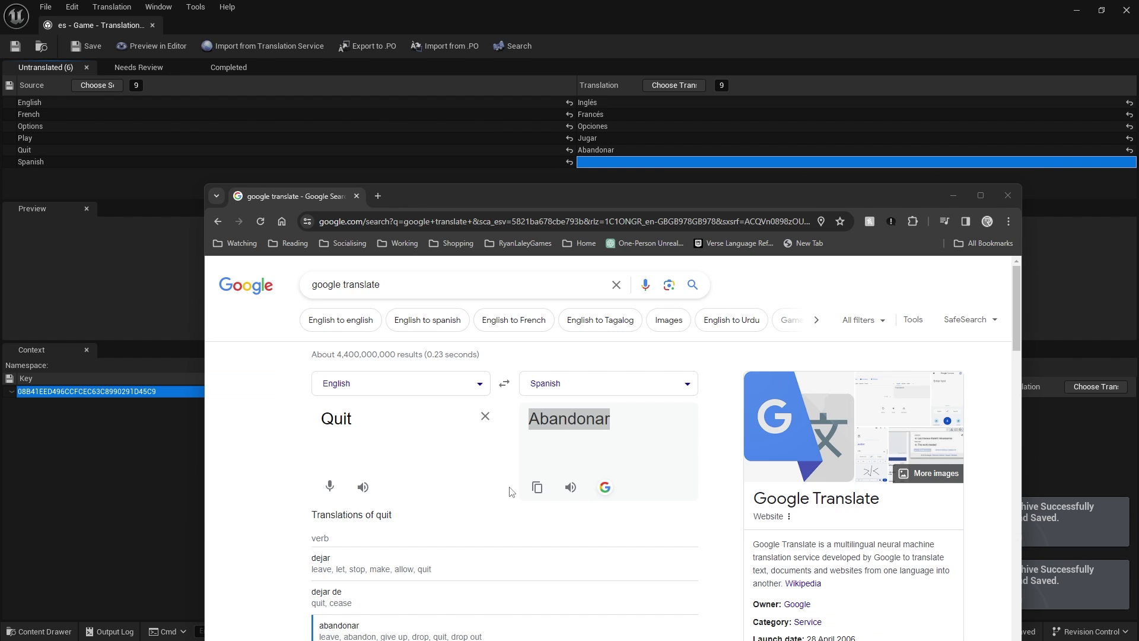
double_click(336, 419)
type("Span")
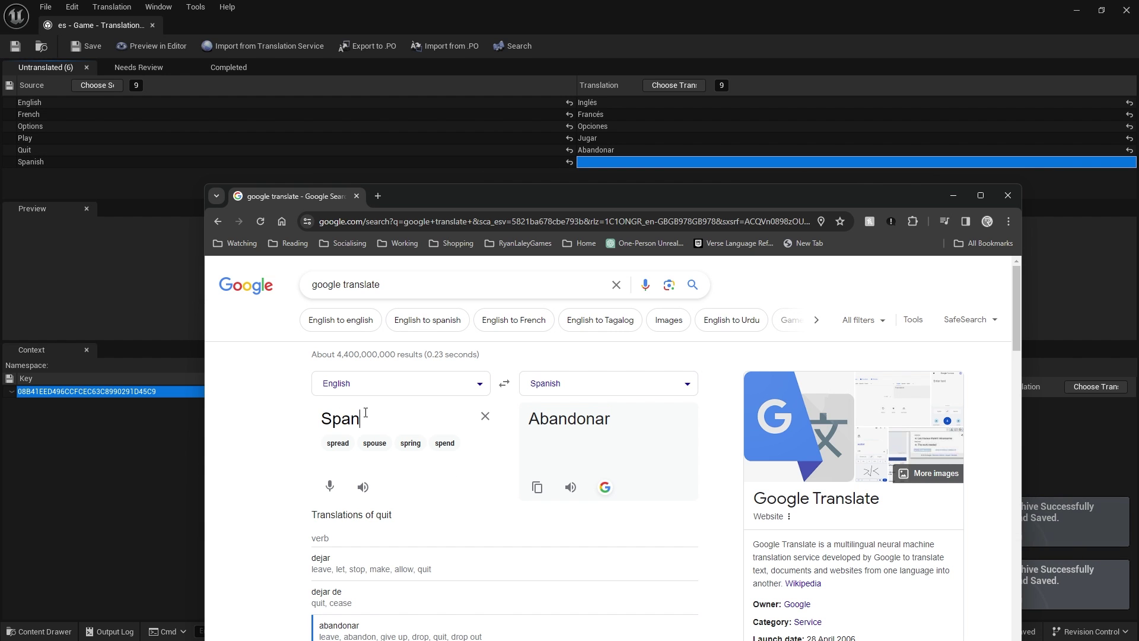
type("ish")
double_click(558, 478)
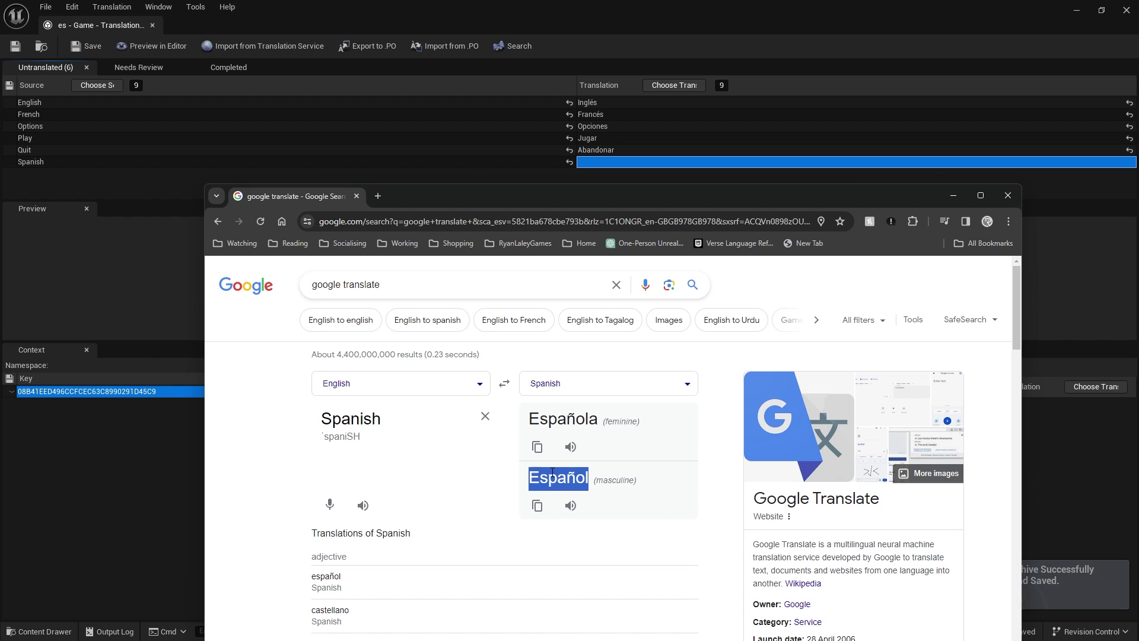
left_click(592, 173)
key("ctrl+v")
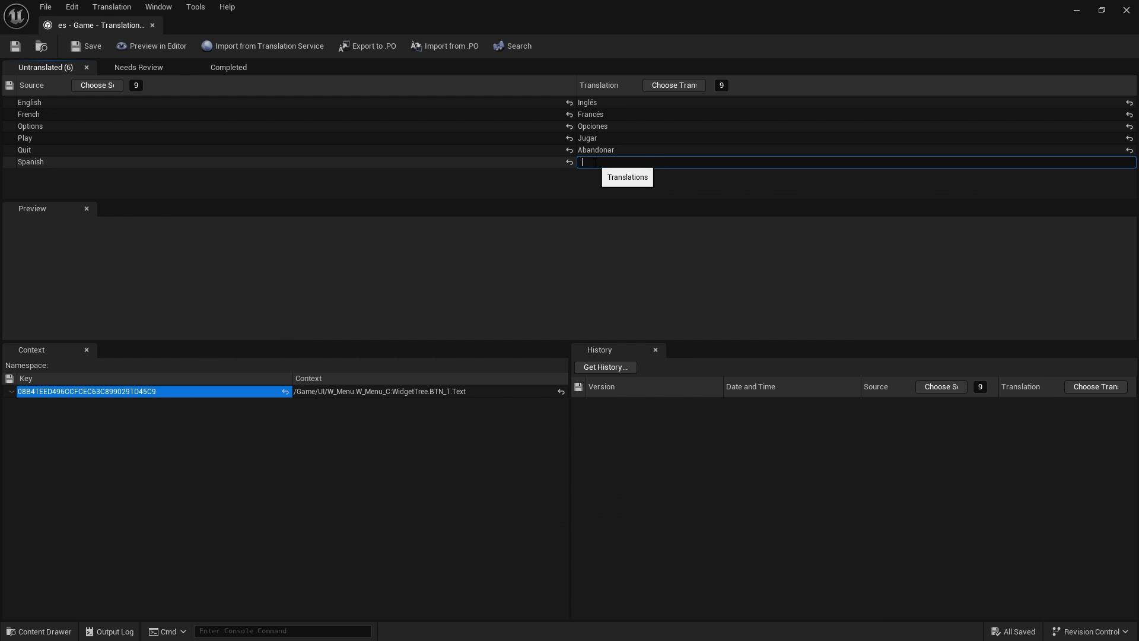
type("Español")
key("Return")
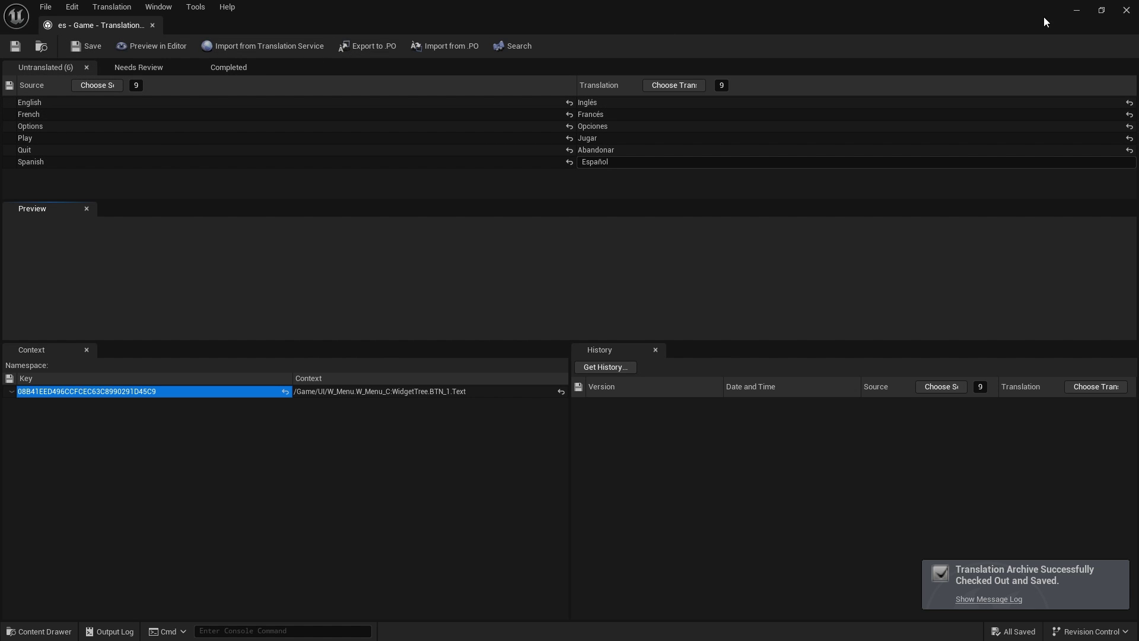
left_click(1125, 10)
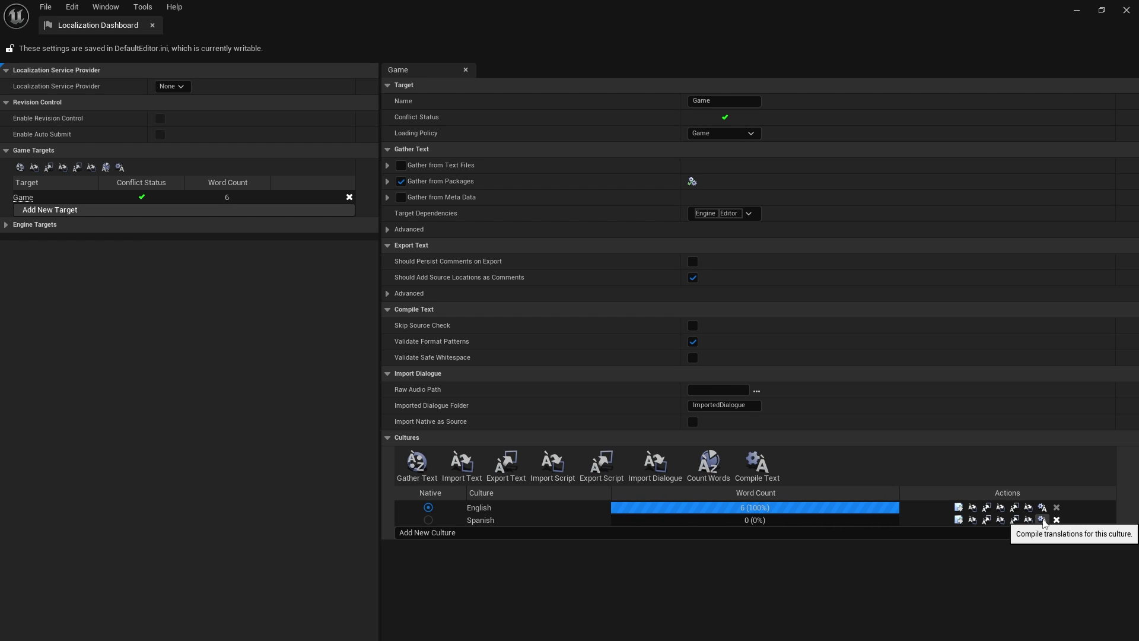
Compile the Spanish culture's text and dismiss the compile report.
left_click(1041, 520)
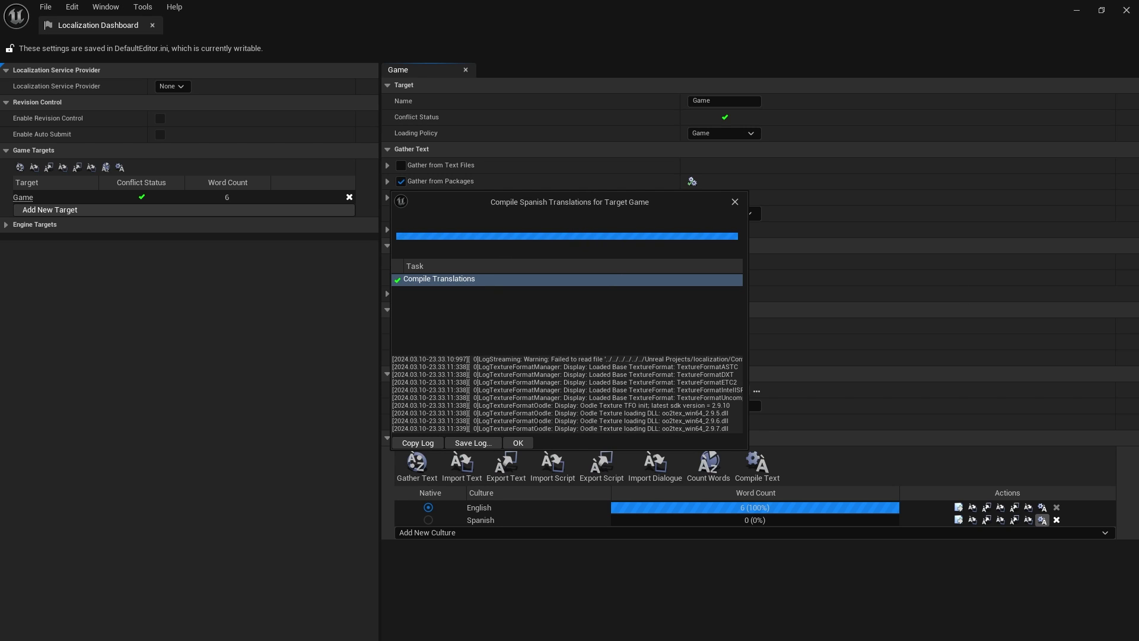
left_click(518, 443)
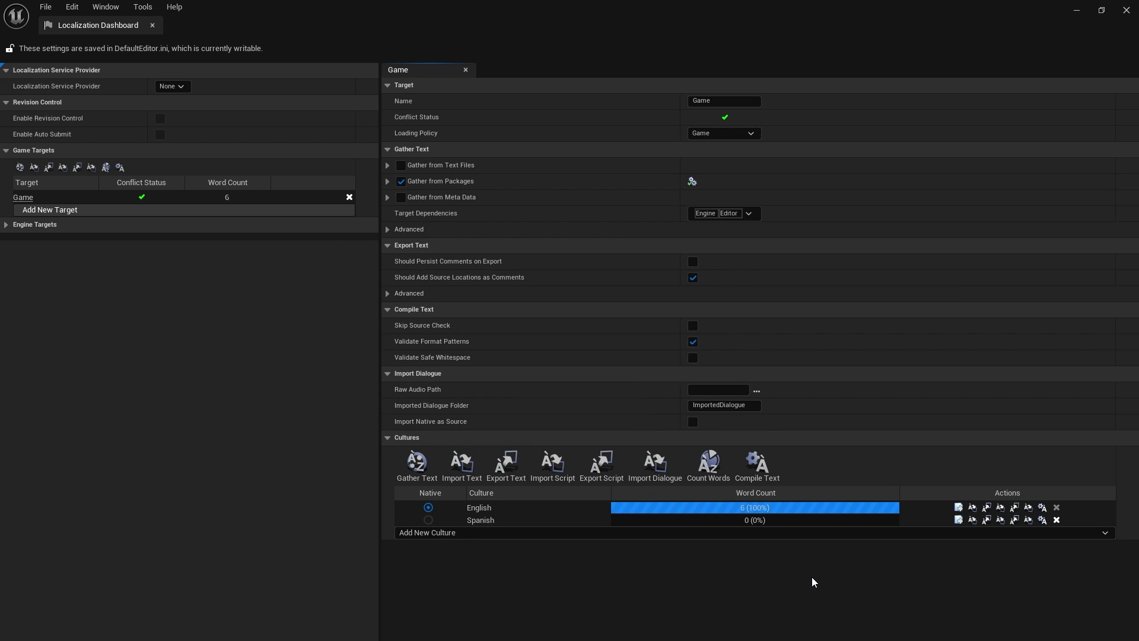
Recount words, compile English text, and close the Localization Dashboard.
left_click(704, 478)
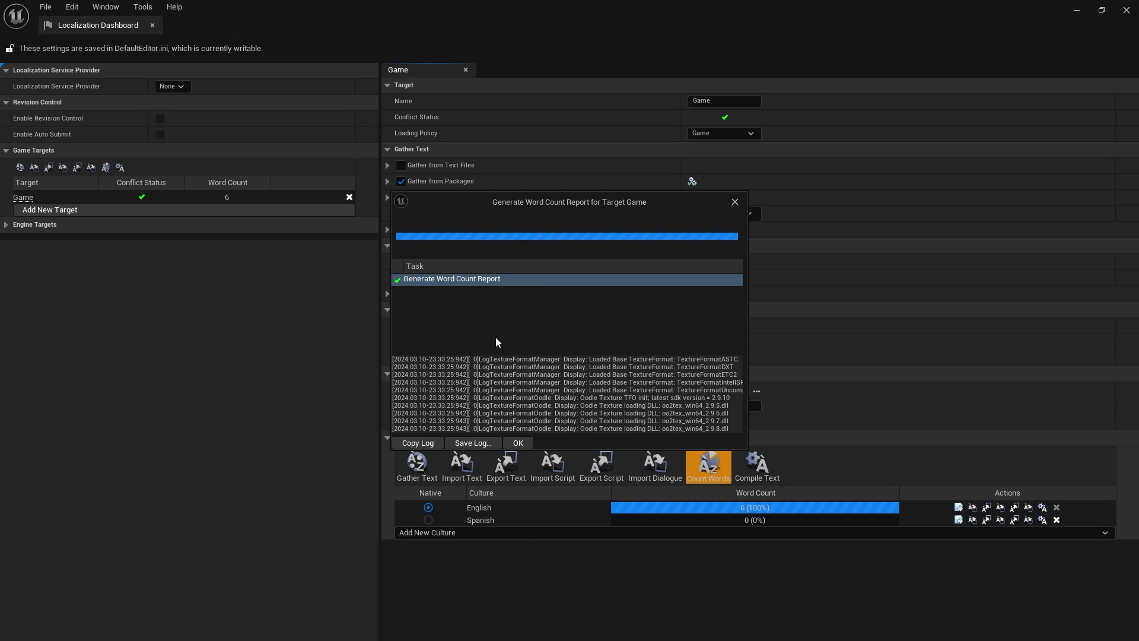
left_click(517, 442)
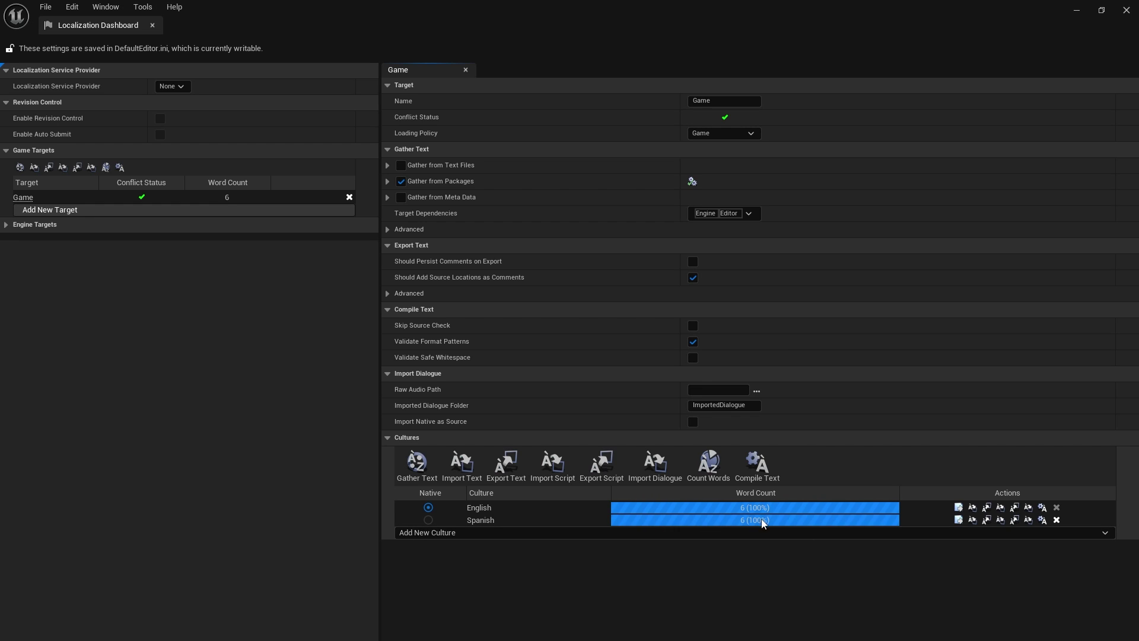
left_click(1042, 508)
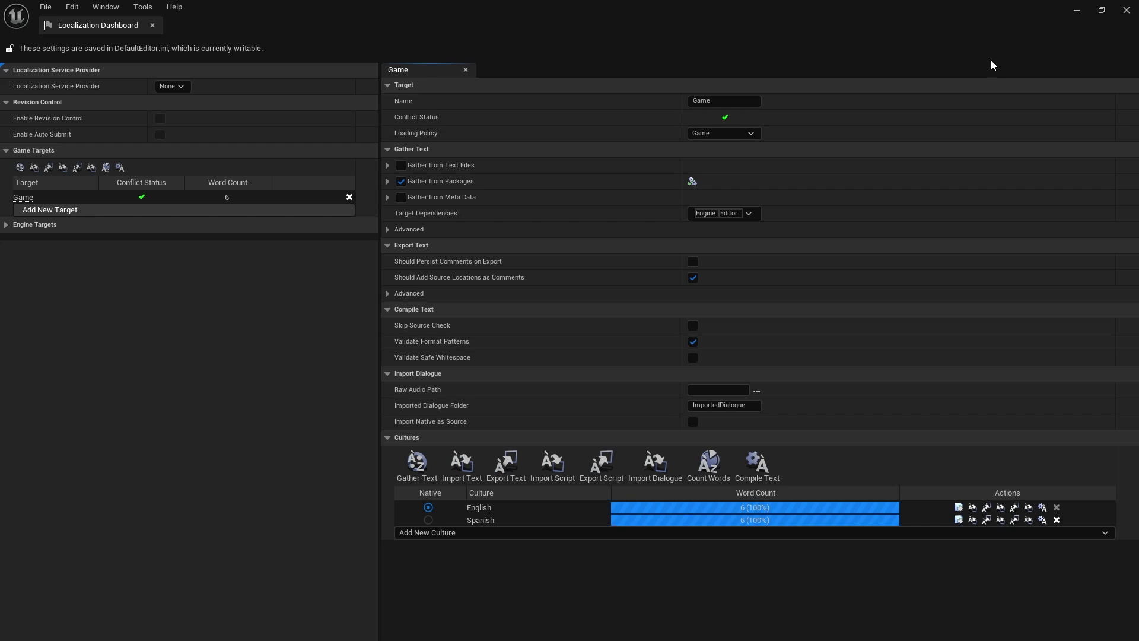
left_click(1126, 11)
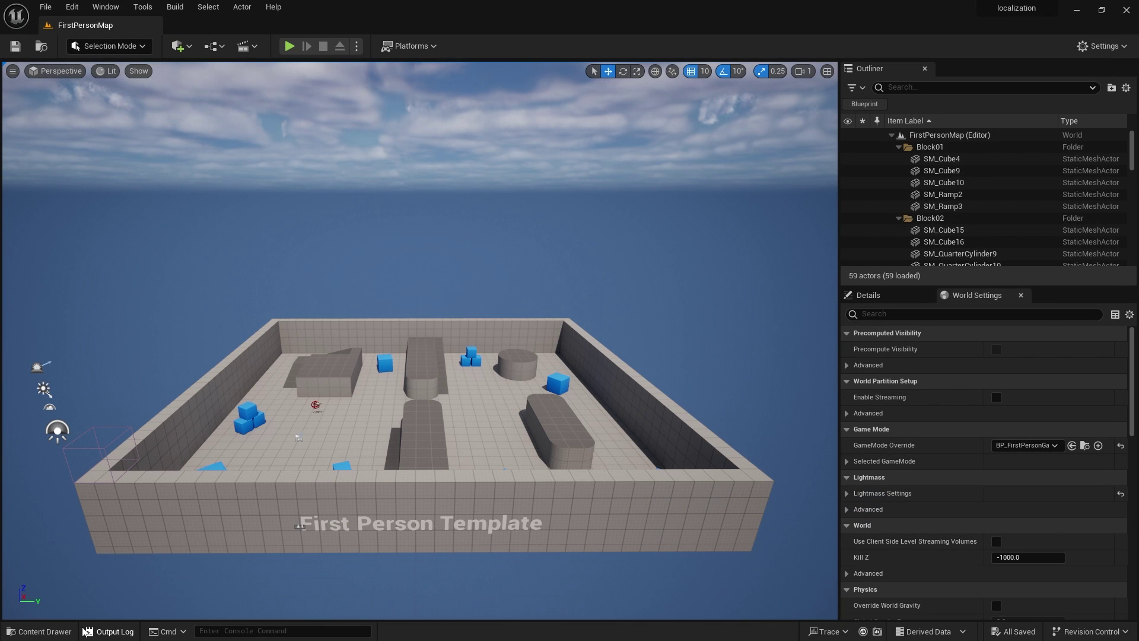
Open W_Menu from the Content Drawer and set its preview language to English.
left_click(49, 630)
left_click(214, 368)
double_click(214, 368)
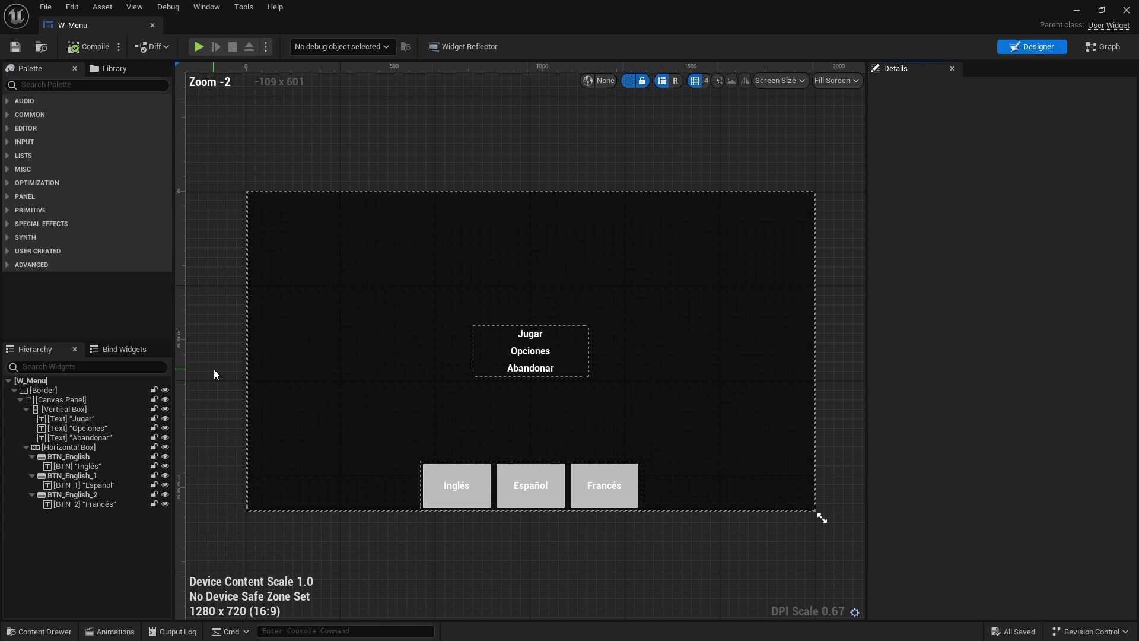
left_click(605, 81)
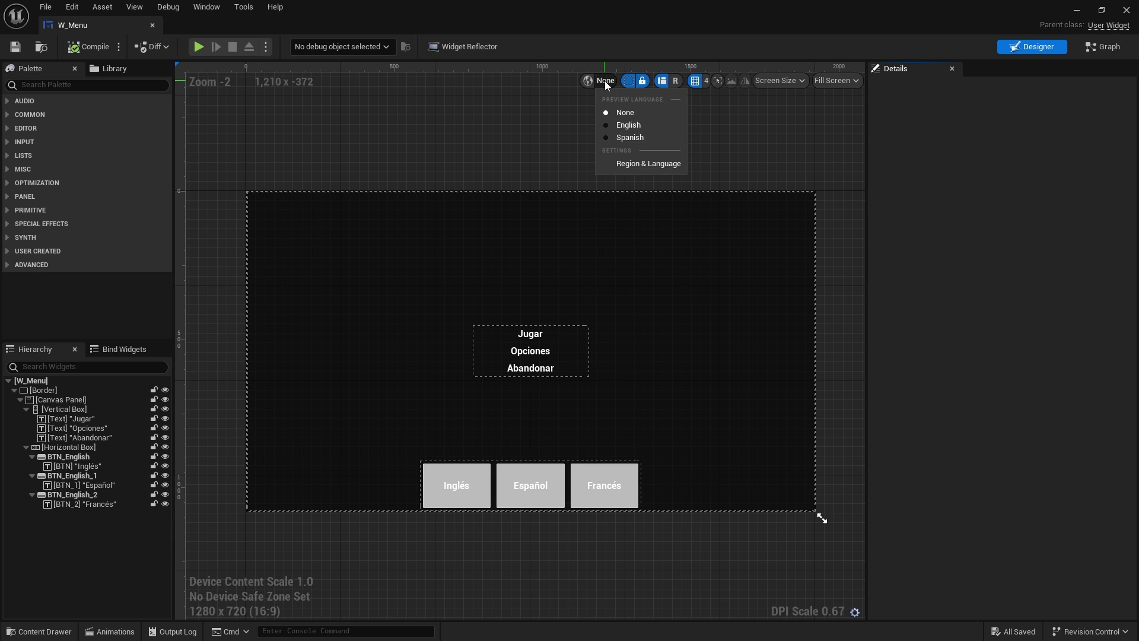
left_click(622, 125)
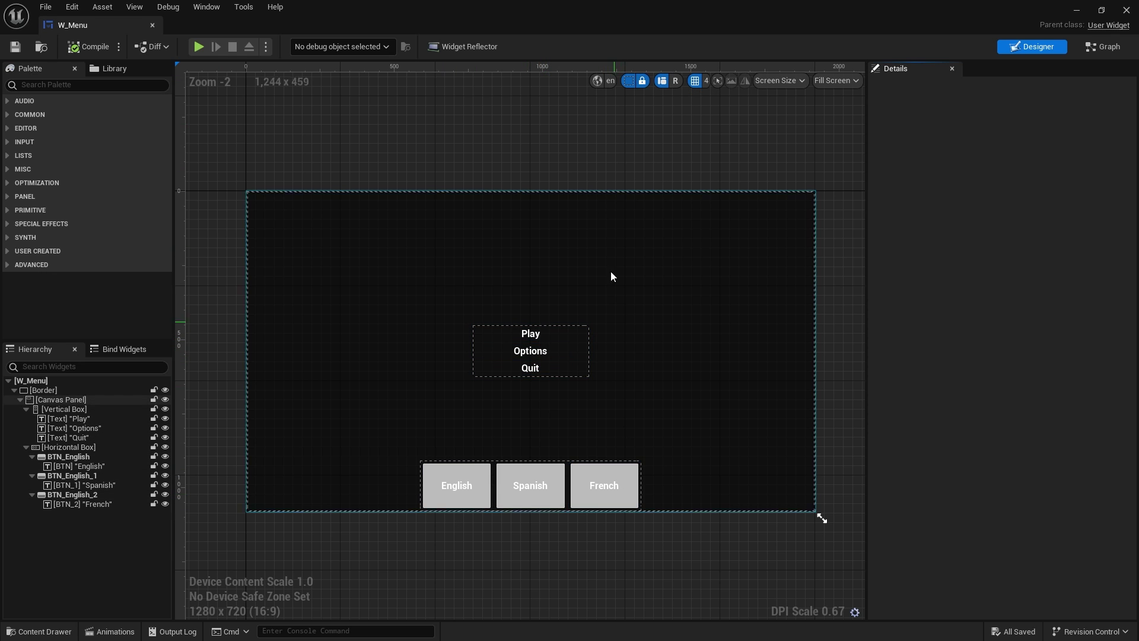
Toggle the preview between Spanish and English, then select the English language button.
left_click(605, 82)
left_click(635, 138)
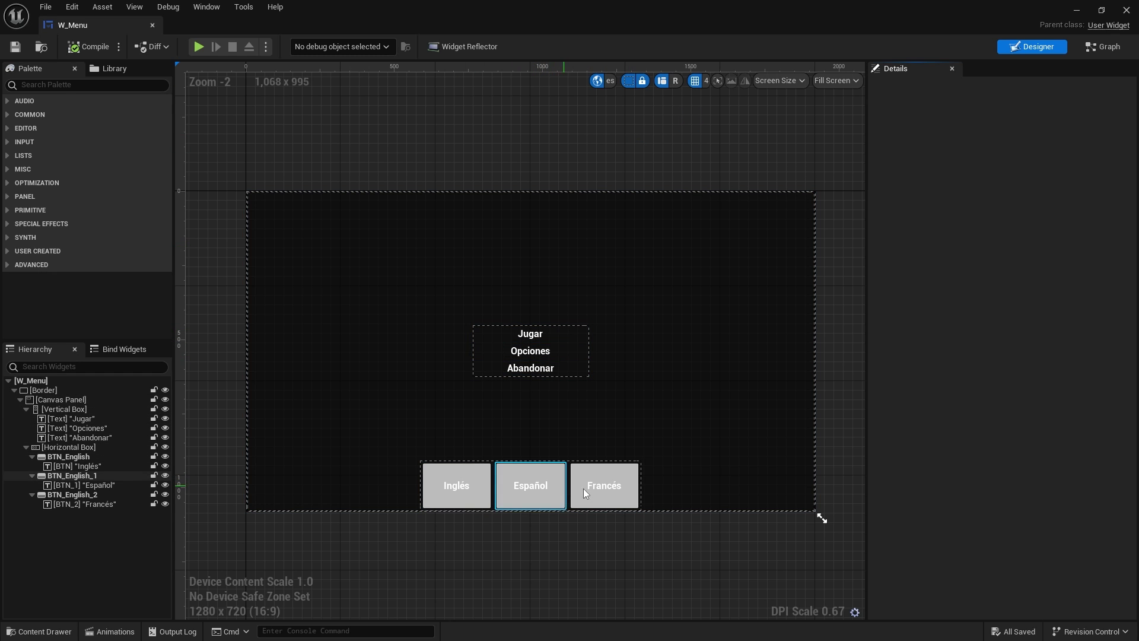
left_click(608, 83)
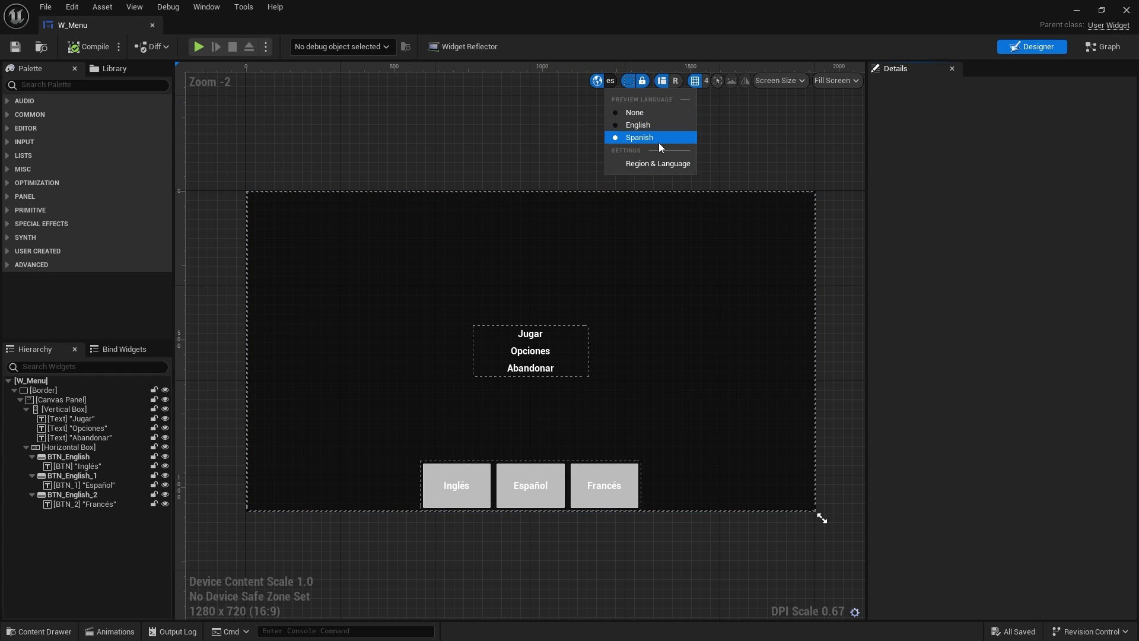
left_click(633, 125)
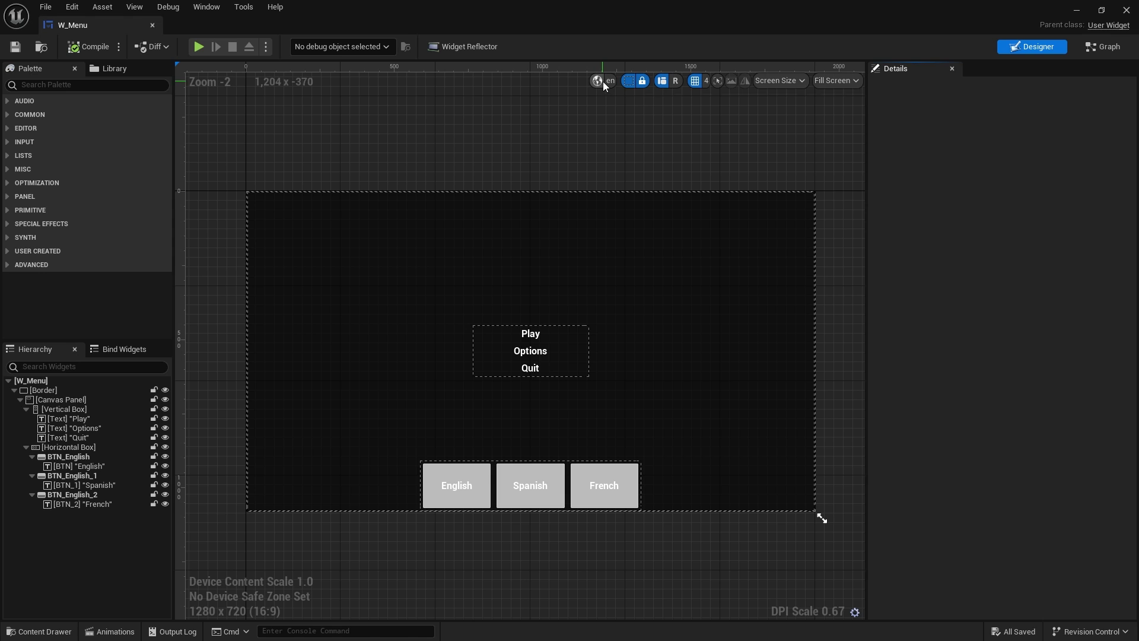
left_click(603, 80)
left_click(637, 139)
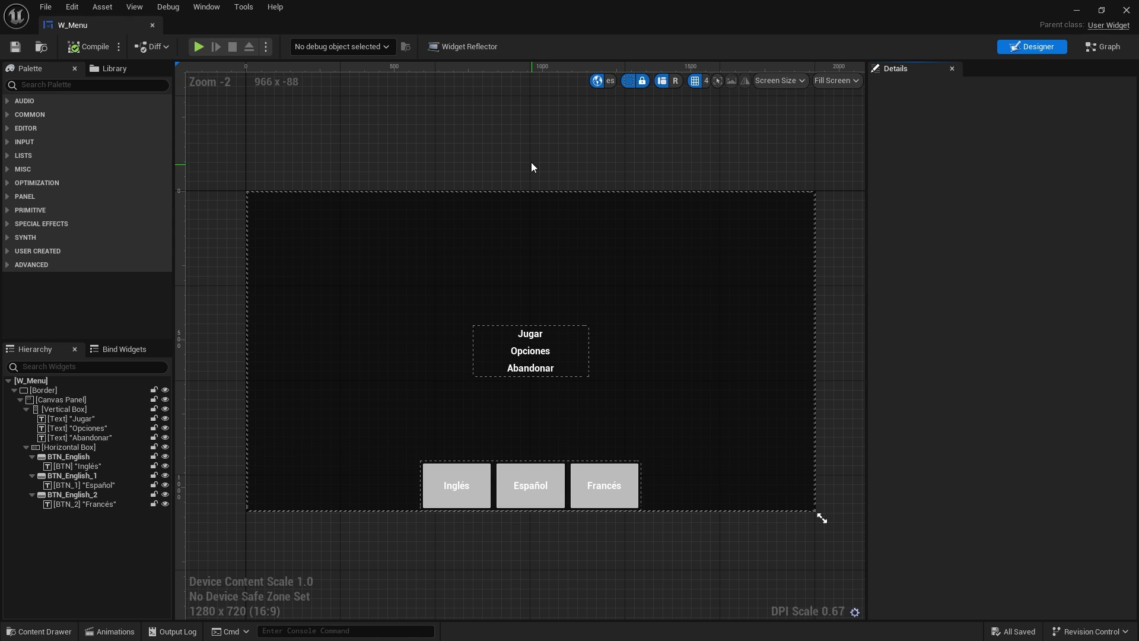
left_click(607, 81)
left_click(624, 120)
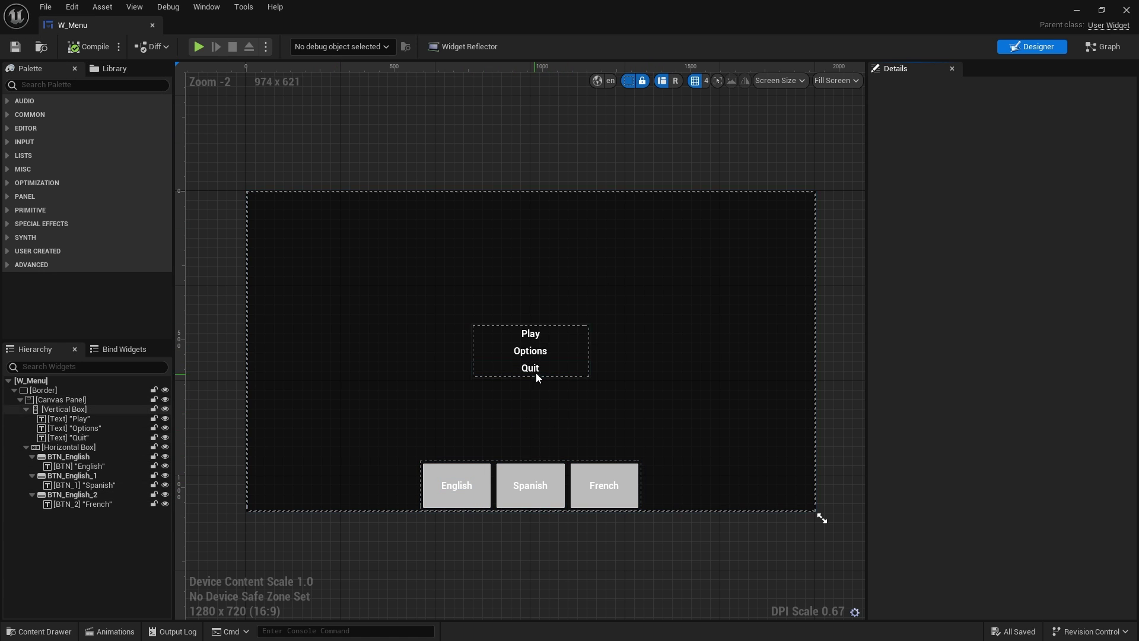
scroll(536, 484, "up", 3)
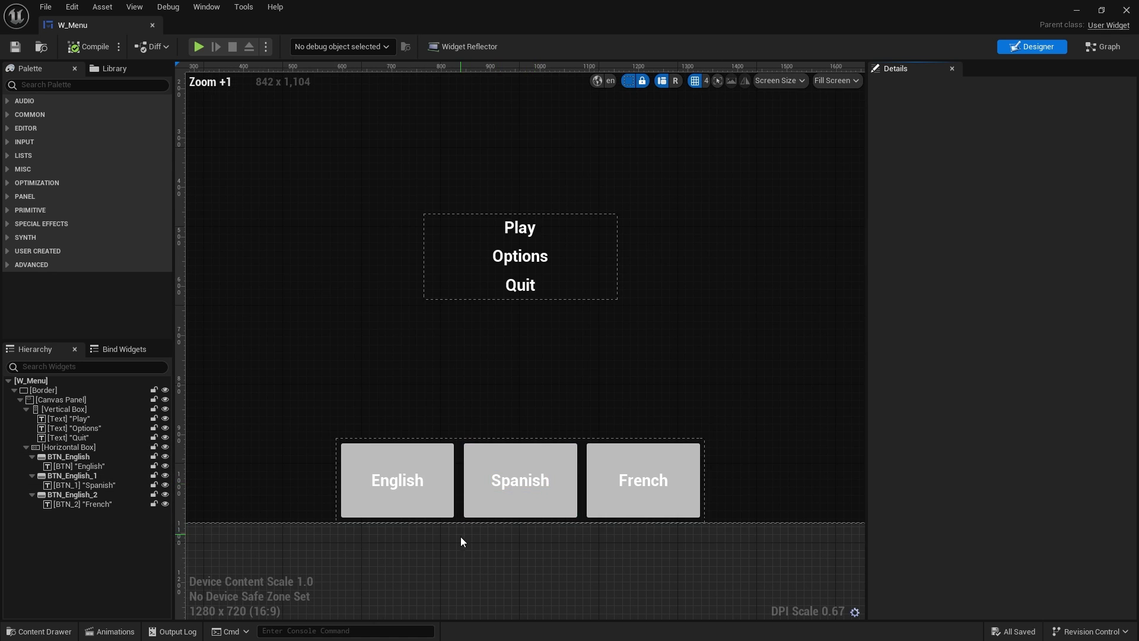
left_click(471, 429)
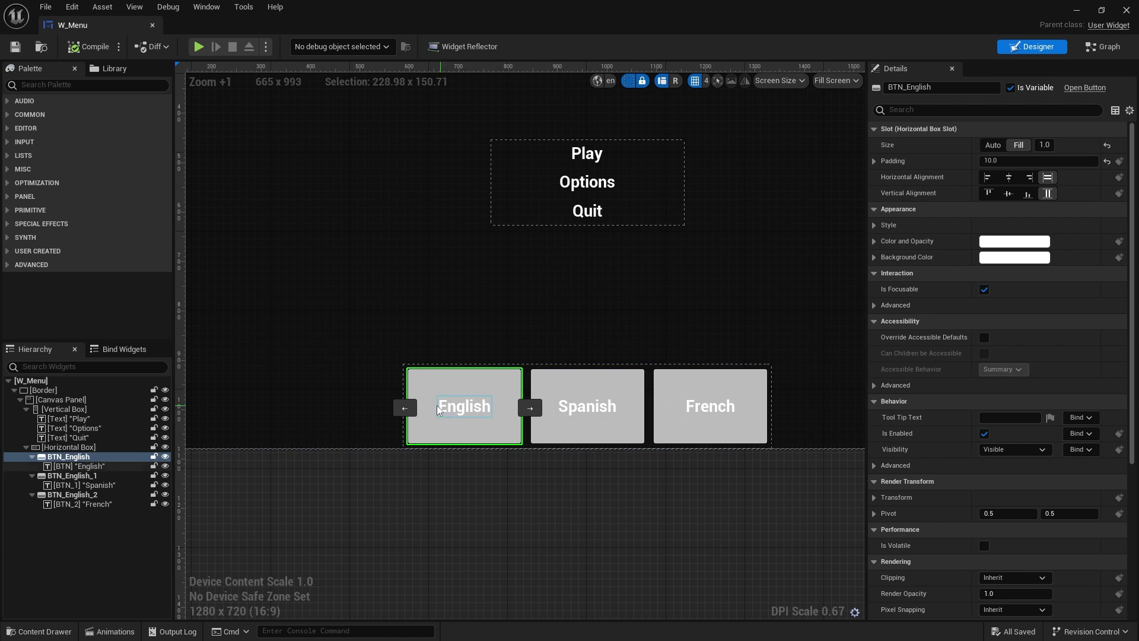
scroll(979, 525, "down", 2)
scroll(975, 522, "down", 3)
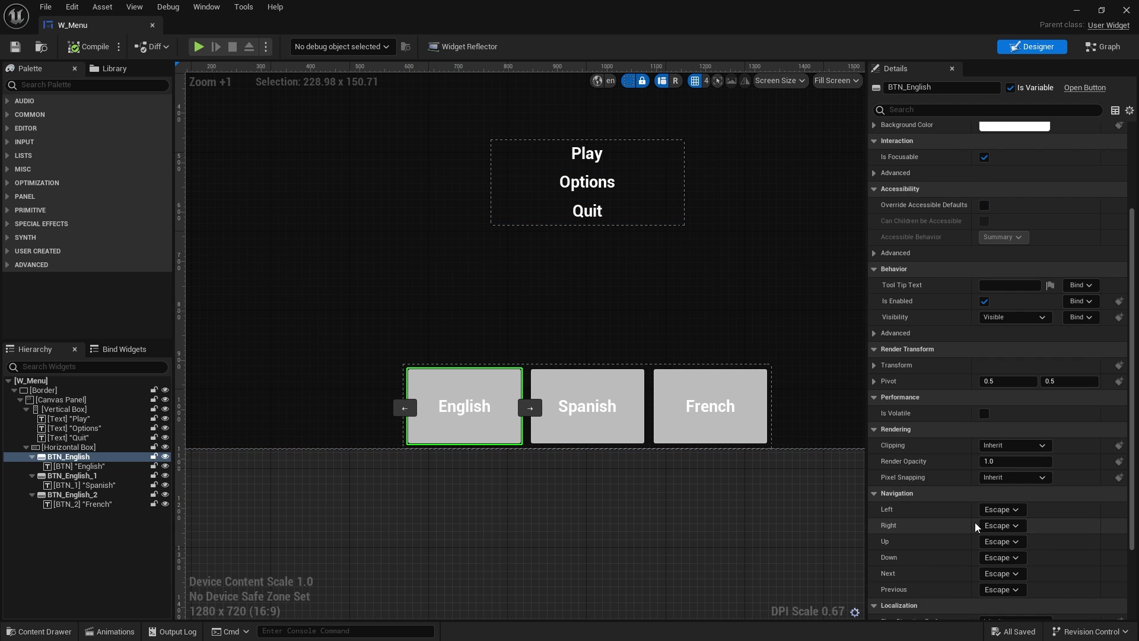
scroll(988, 525, "down", 3)
Add an On Clicked event for BTN_English and wire it into a new Set Current Culture node.
left_click(1010, 546)
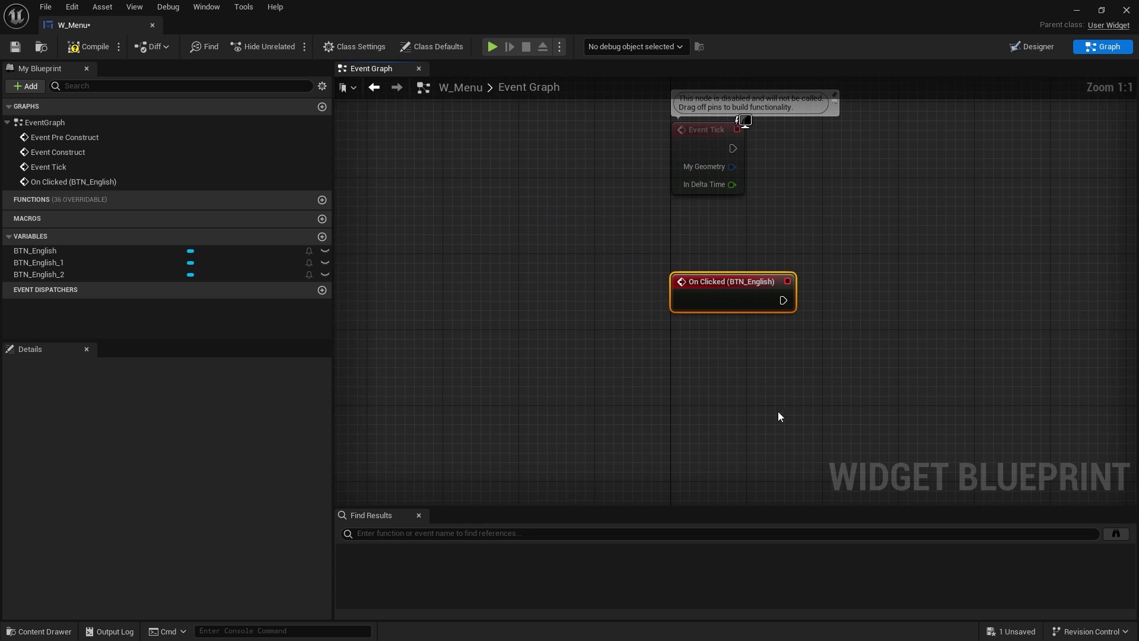
right_click_drag(622, 295, 646, 287)
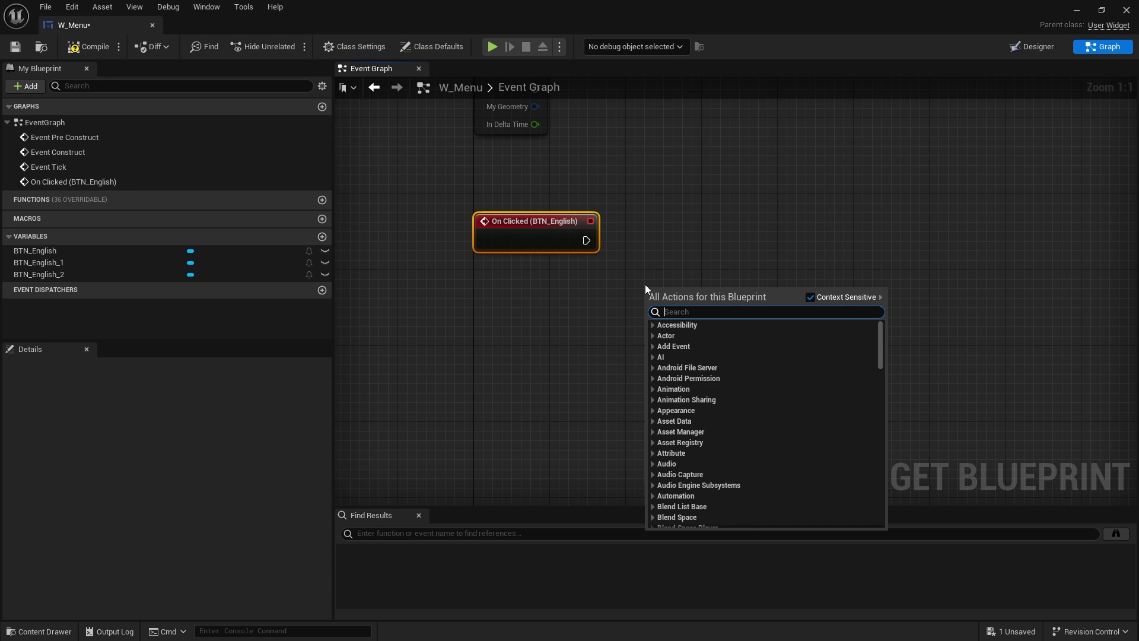
type("set cul")
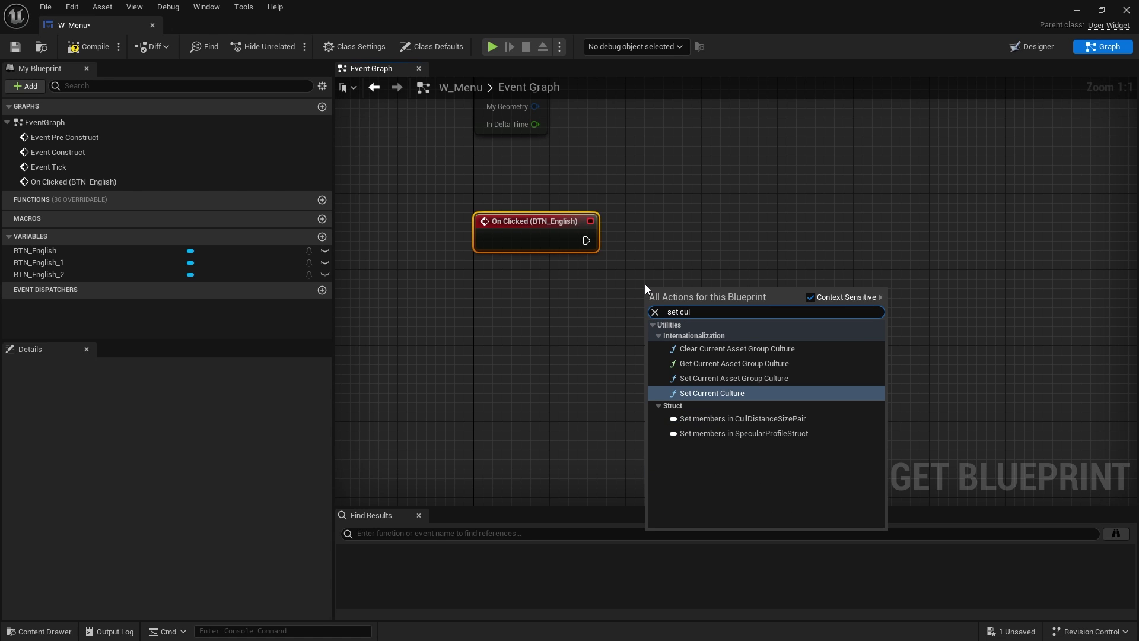
left_click(712, 395)
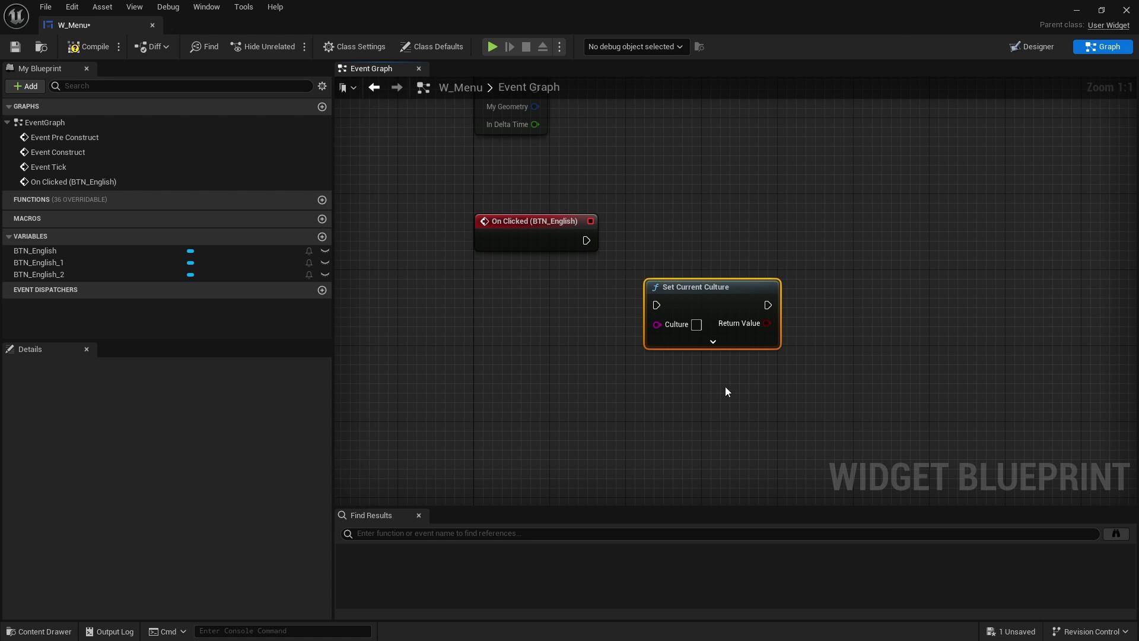
mouse_move(703, 287)
left_mouse_down()
mouse_move(713, 220)
mouse_move(586, 240)
left_mouse_up()
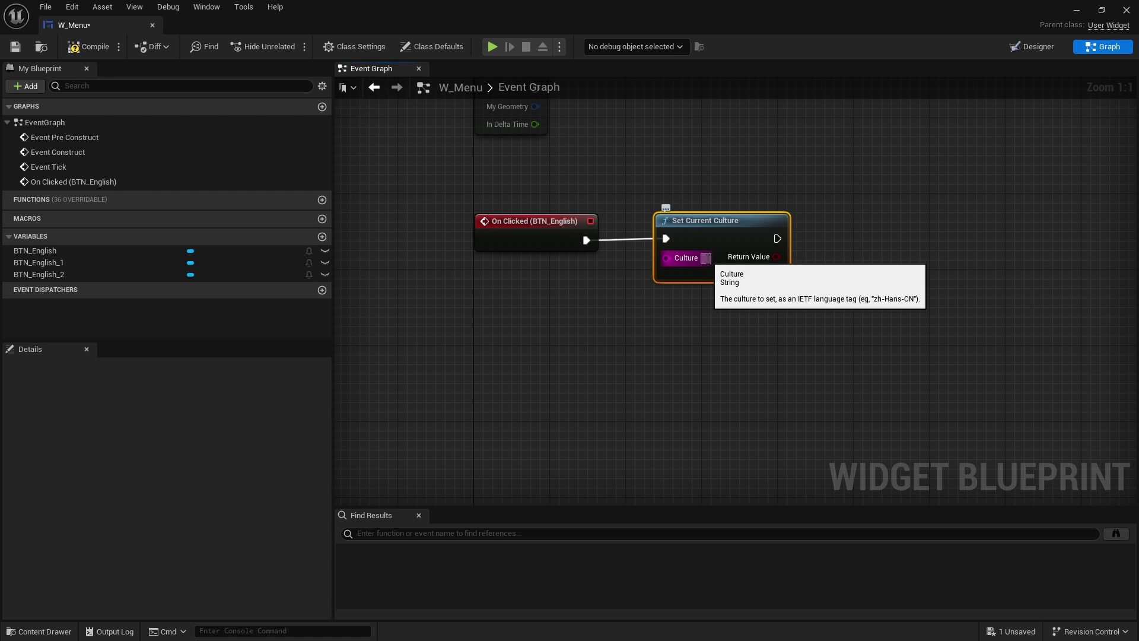
Switch the Designer preview language to Spanish and set the English button's culture to 'en'.
left_click(1032, 47)
left_click(603, 80)
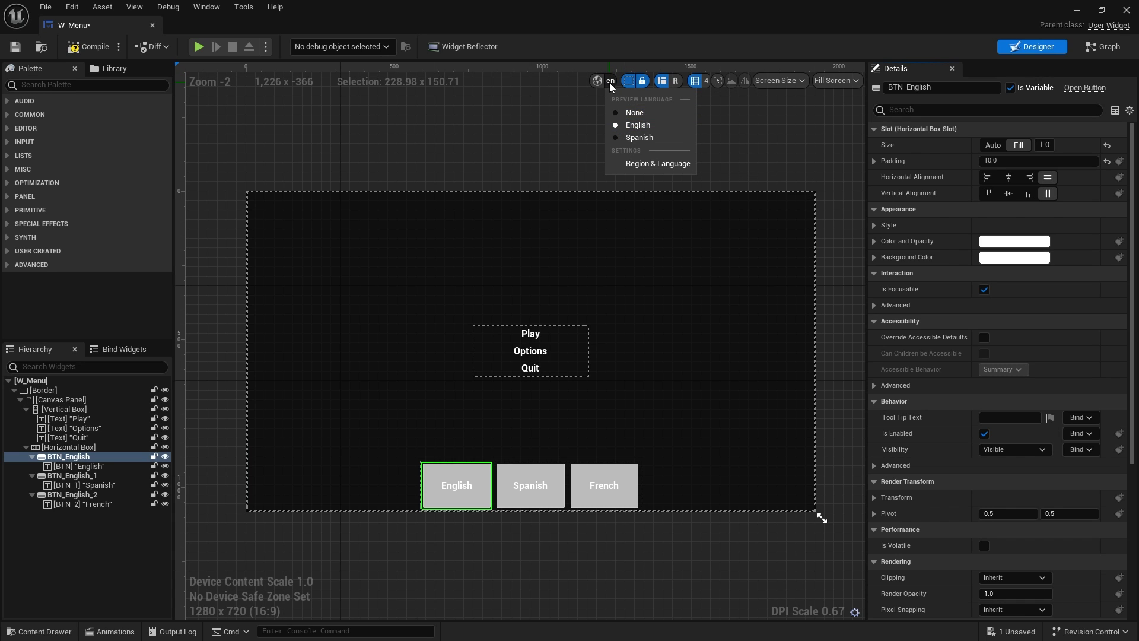
left_click(637, 137)
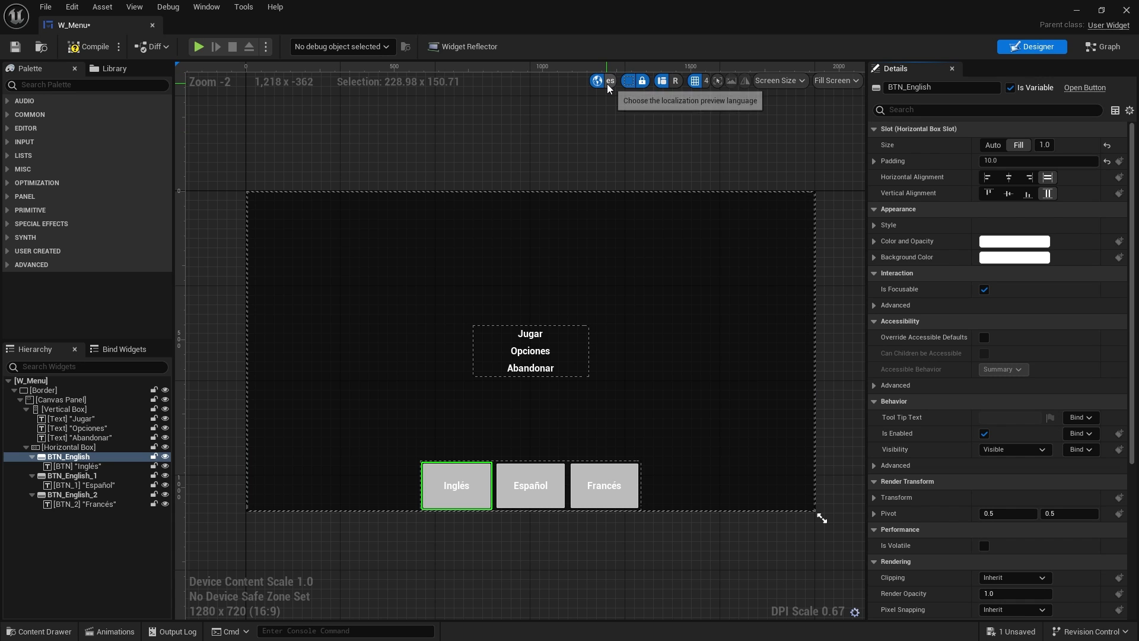
left_click(1102, 48)
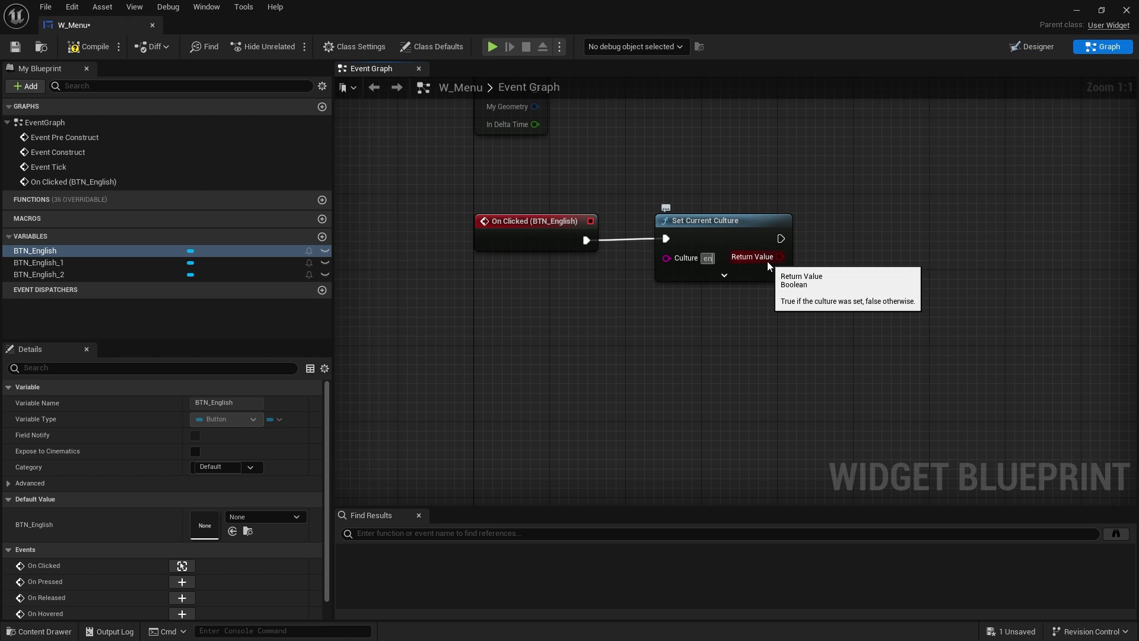
key("Return")
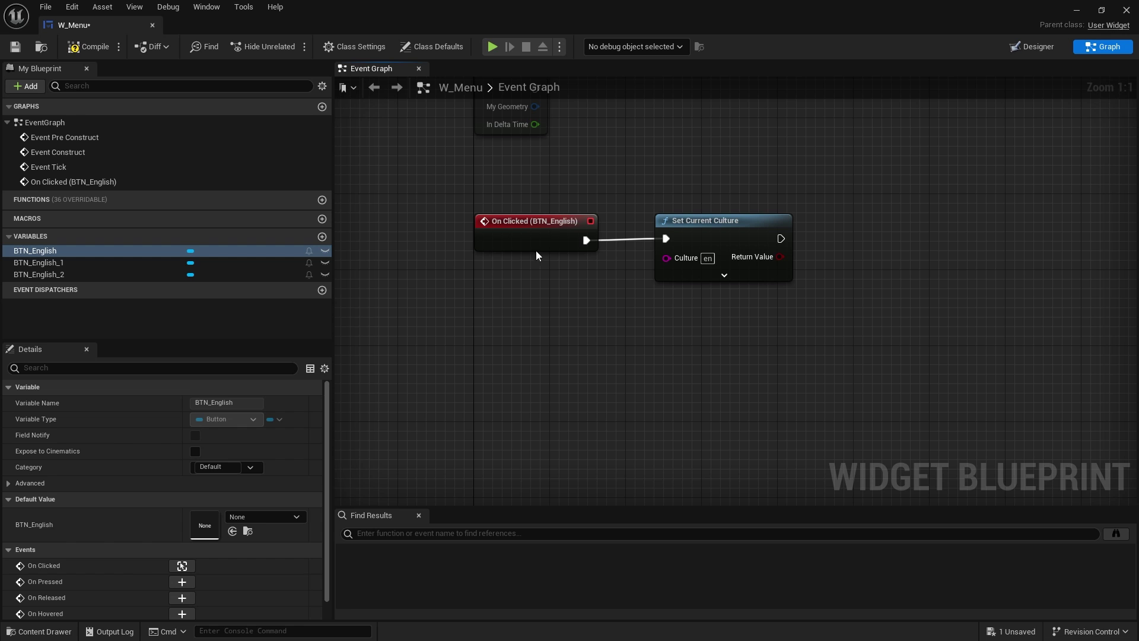
Add an On Clicked event for the Spanish button, BTN_English_1.
left_click(1032, 46)
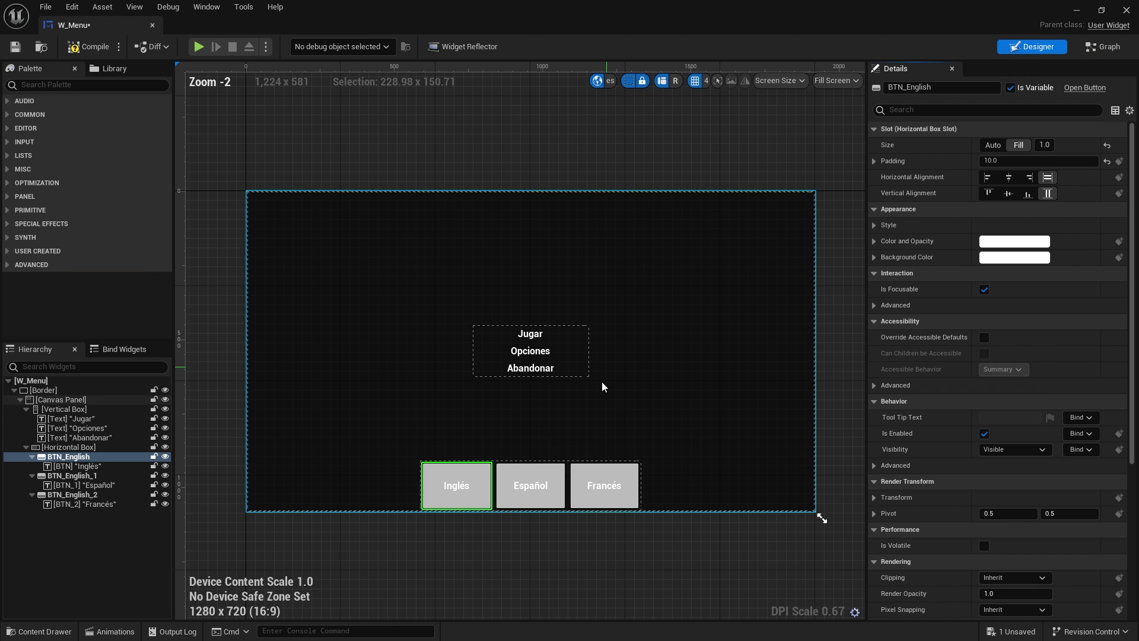
left_click(531, 485)
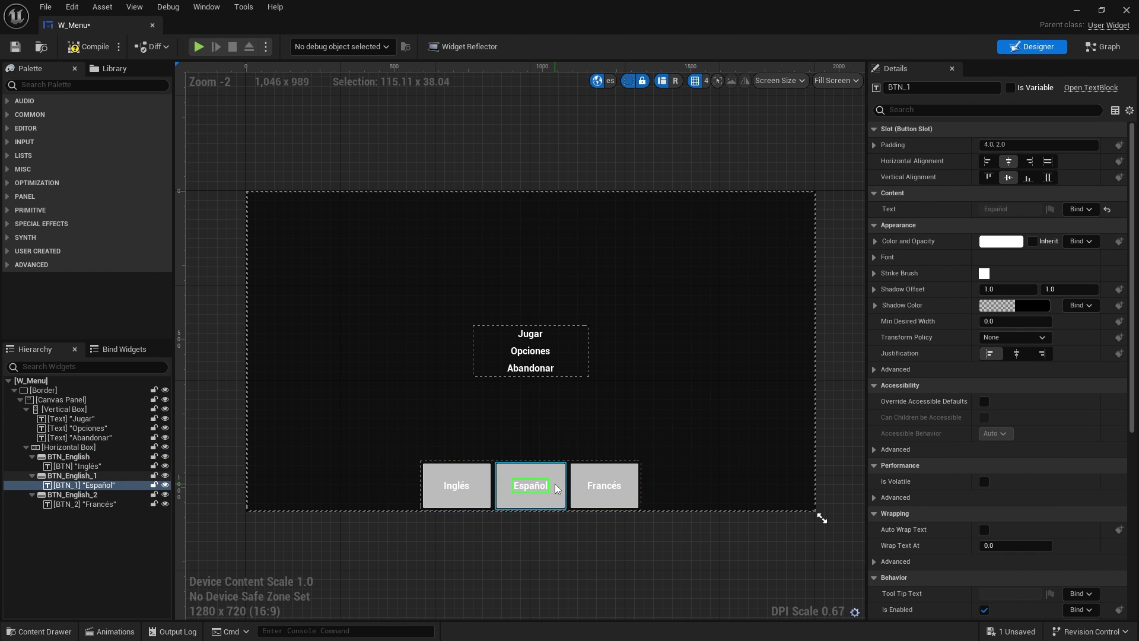
left_click(552, 476)
scroll(990, 563, "down", 3)
scroll(991, 562, "down", 3)
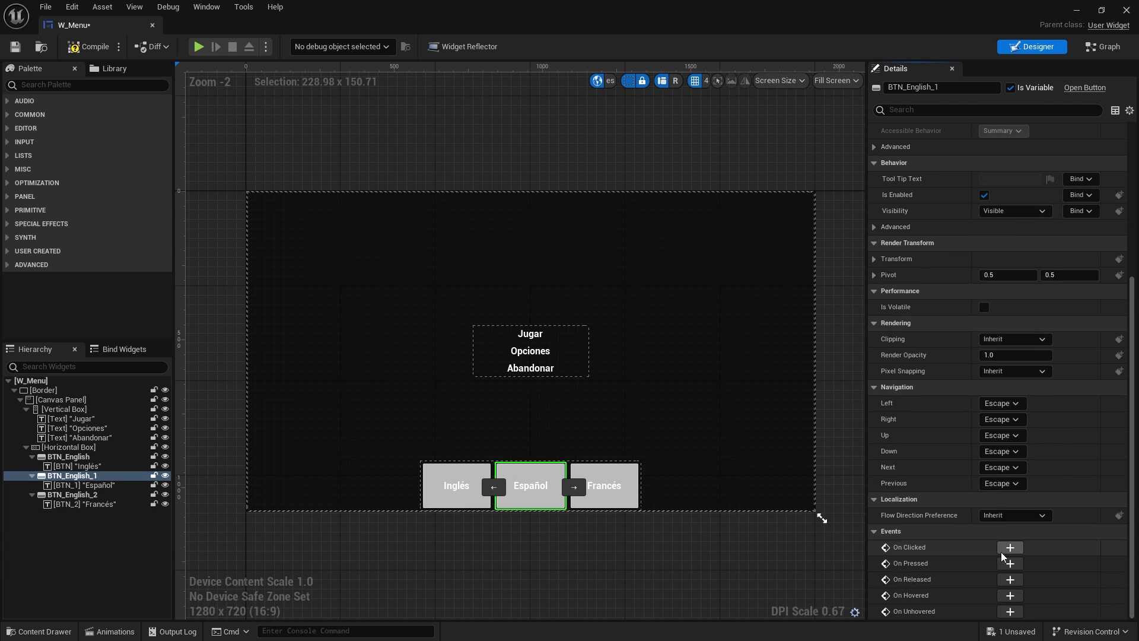
left_click(1006, 541)
Duplicate the Set Current Culture node with culture 'es' for it, and compile.
left_click(752, 205)
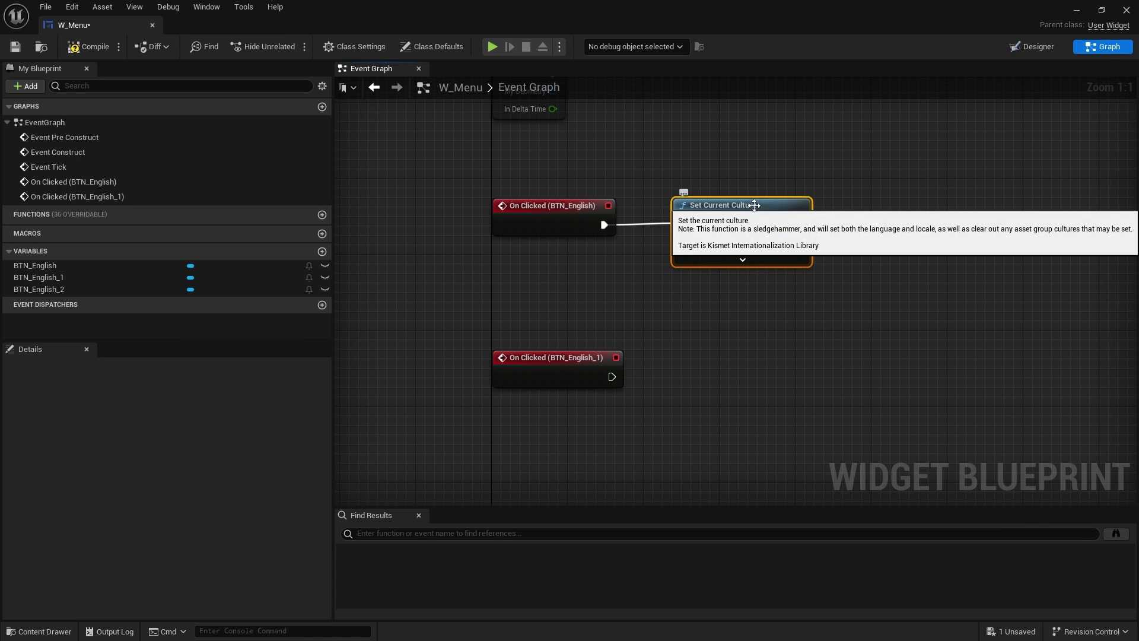
key("ctrl+c")
key("ctrl+v")
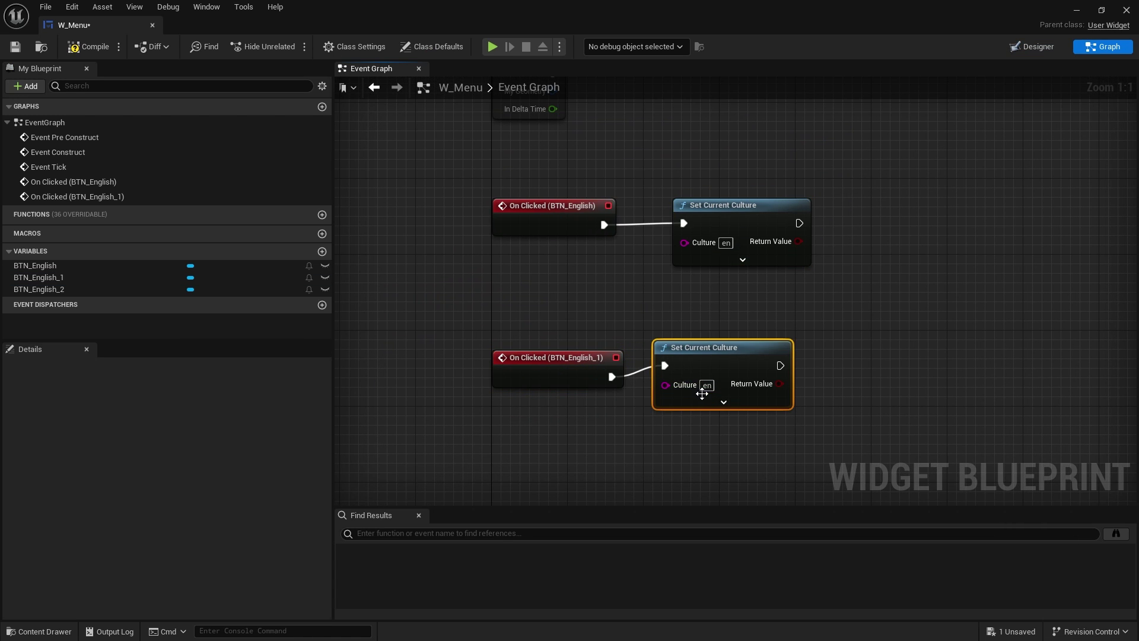
left_click(706, 384)
type("es")
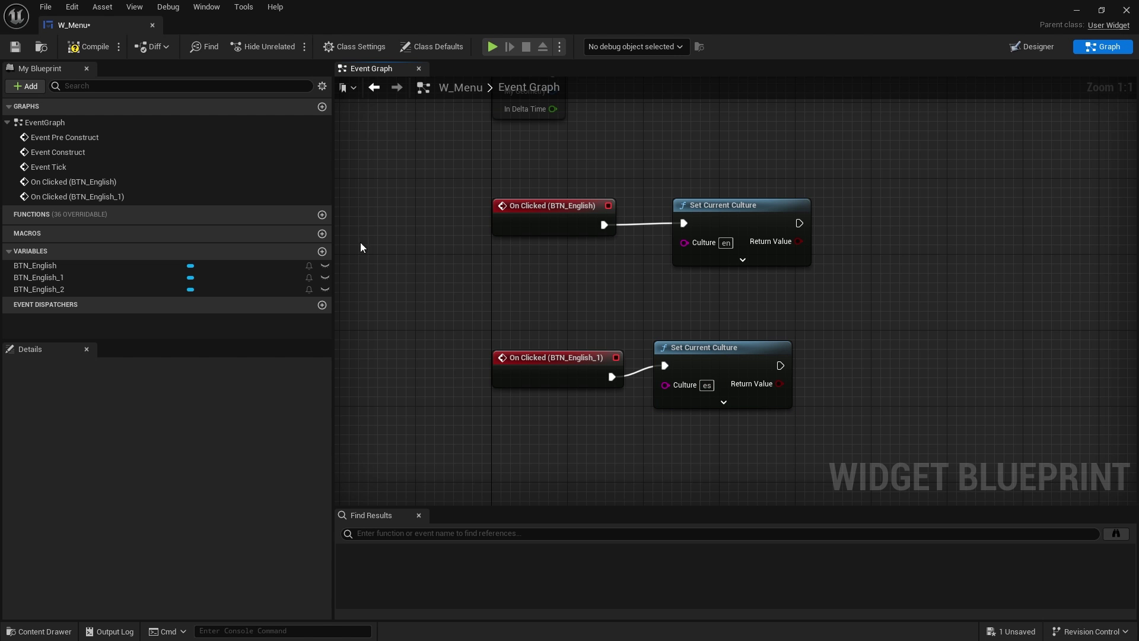
left_click(77, 52)
Launch FirstPersonMap as a Standalone Game and move its window further left.
left_click(1125, 10)
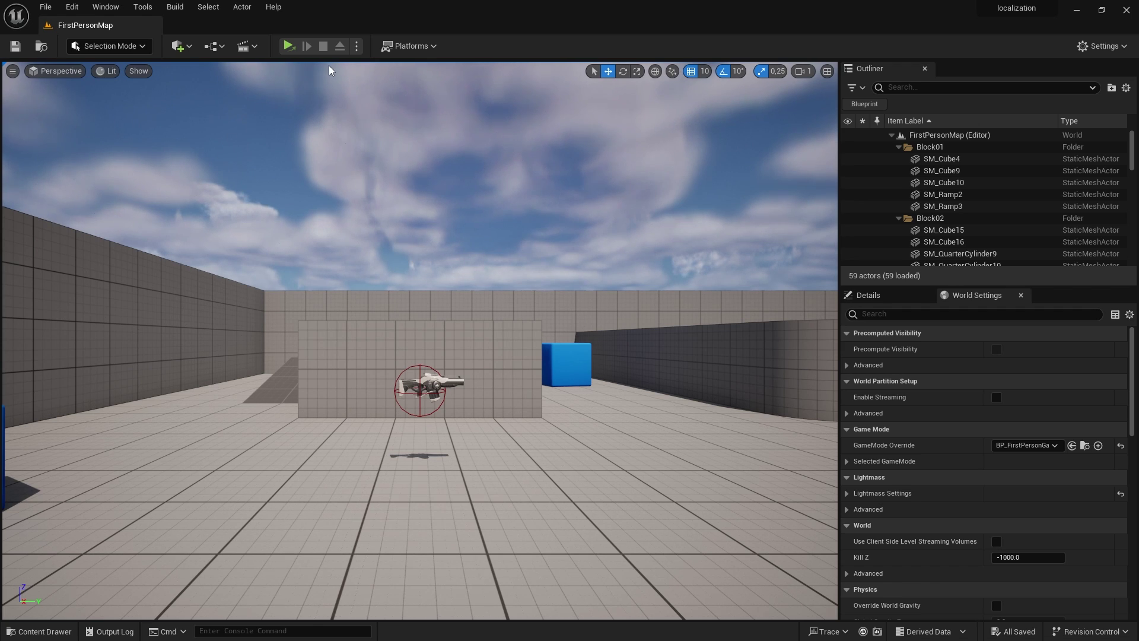
left_click(358, 46)
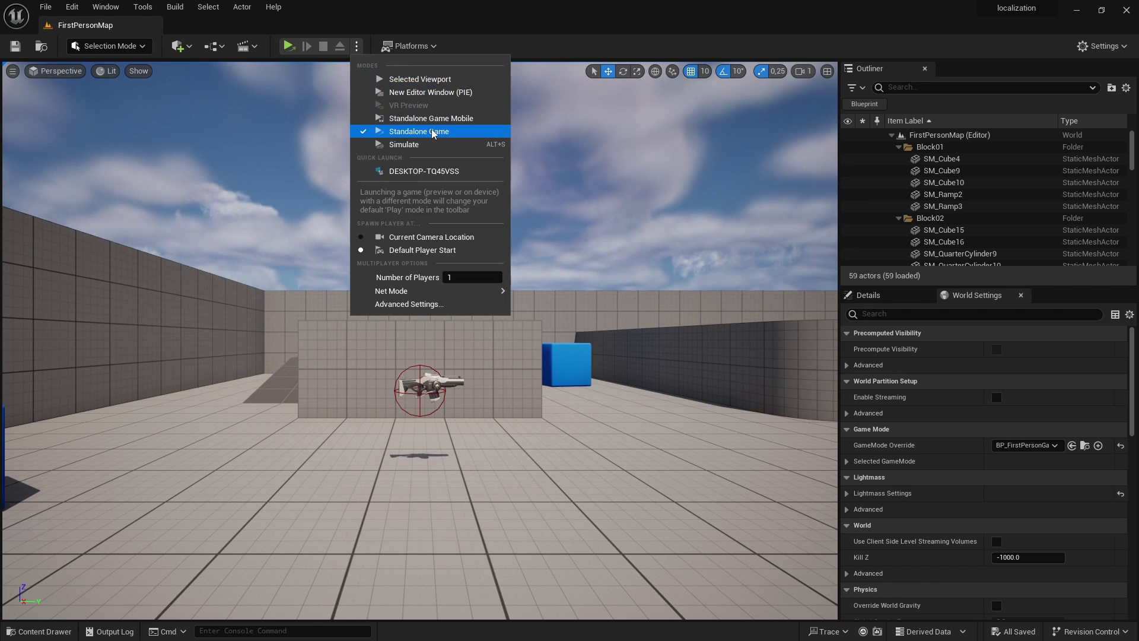
left_click(288, 46)
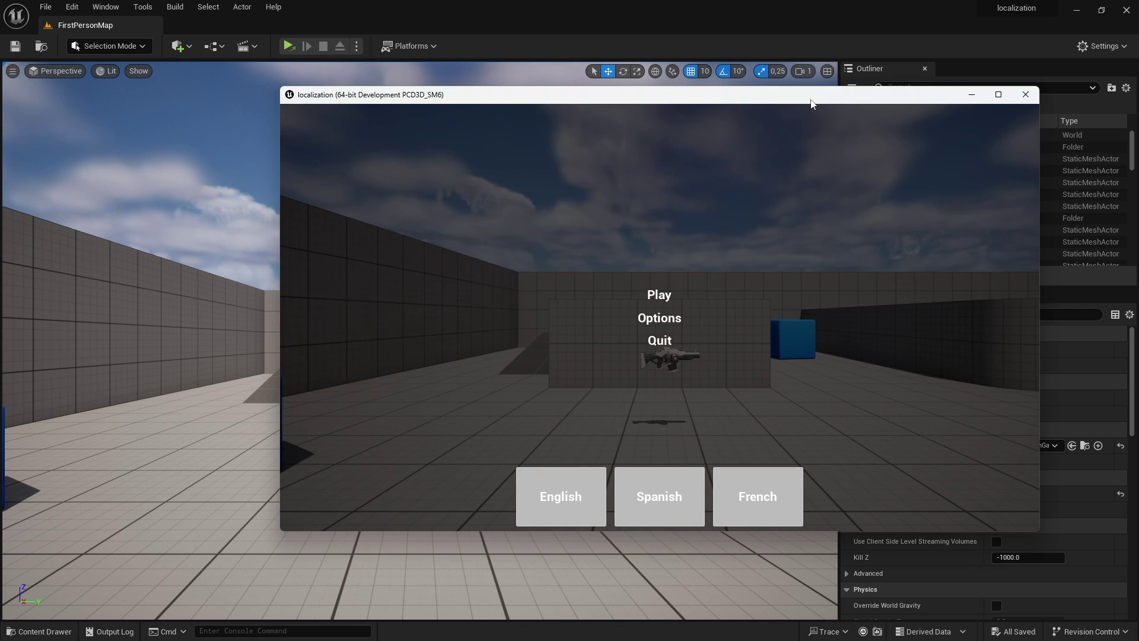
left_click_drag(811, 104, 612, 105)
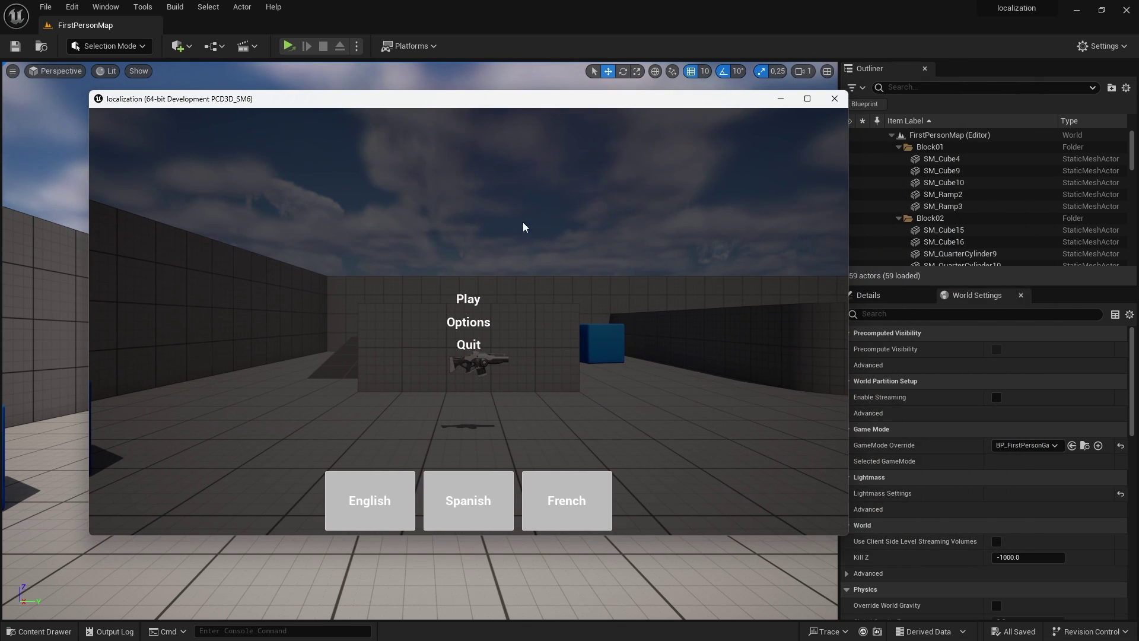
Toggle the menu between Spanish and English several times, then close the game window.
left_click(453, 514)
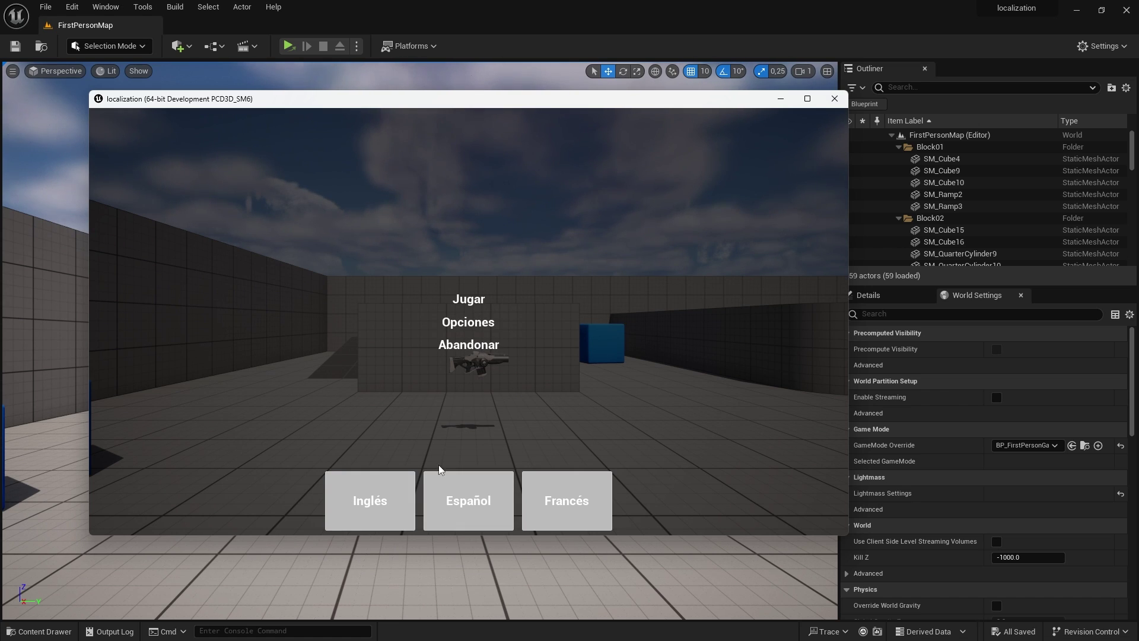
left_click(373, 514)
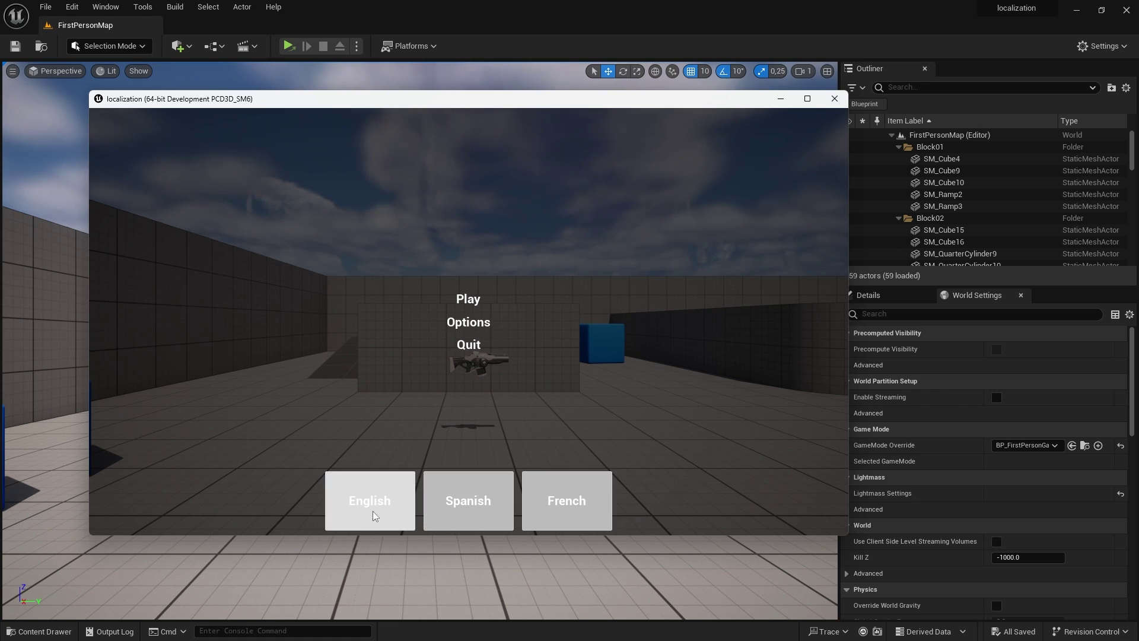
left_click(429, 519)
left_click(374, 514)
left_click(449, 512)
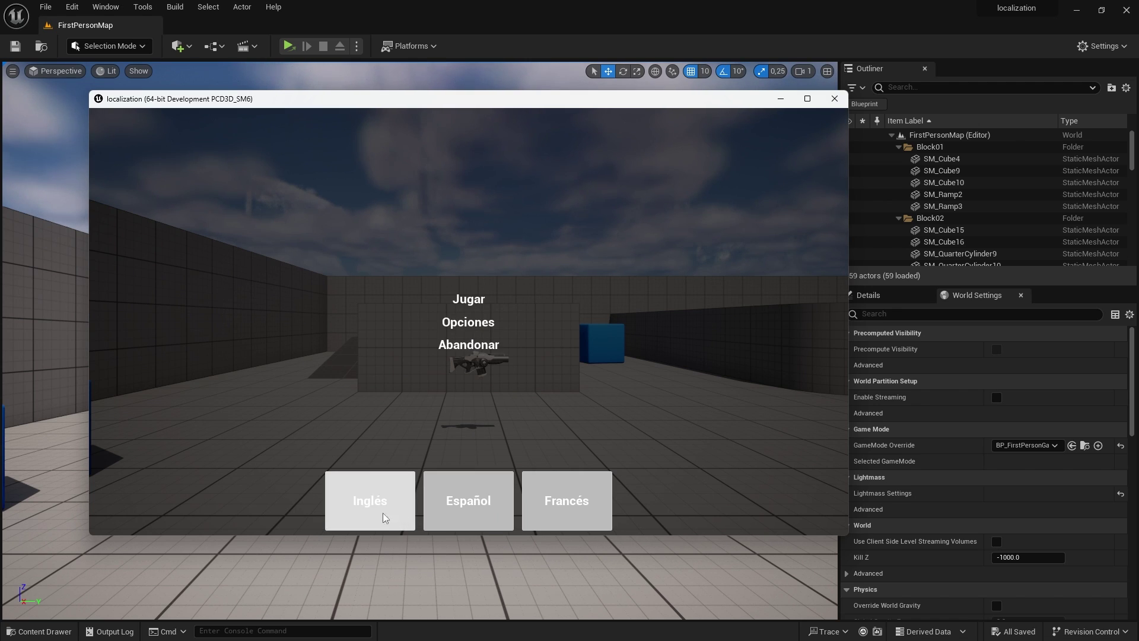
left_click(452, 511)
left_click(374, 516)
left_click(449, 509)
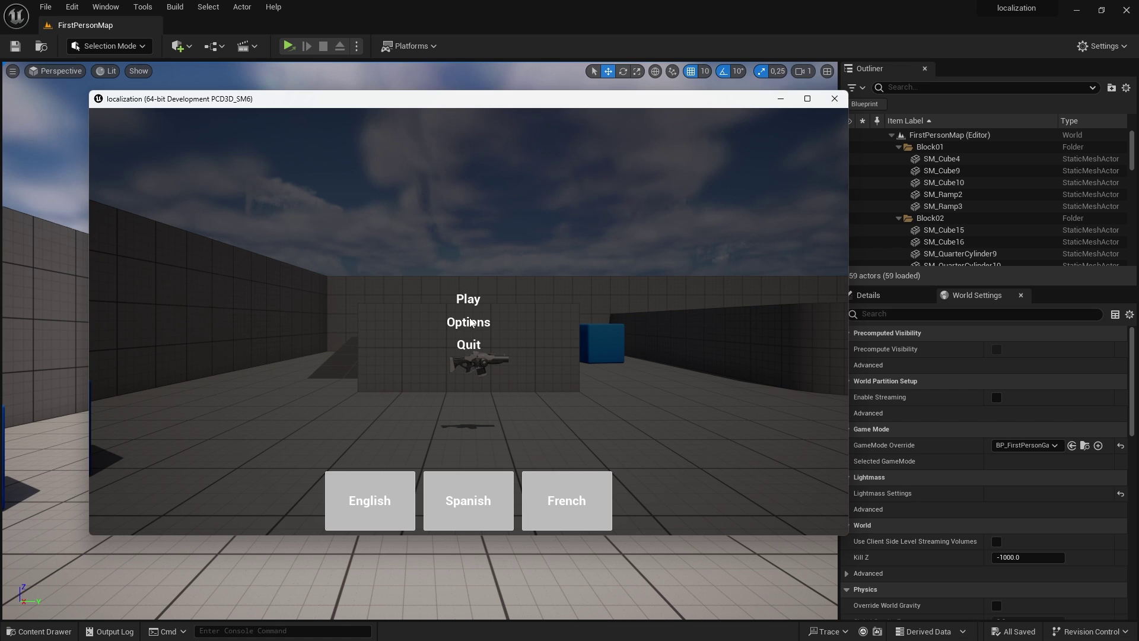
left_click(834, 99)
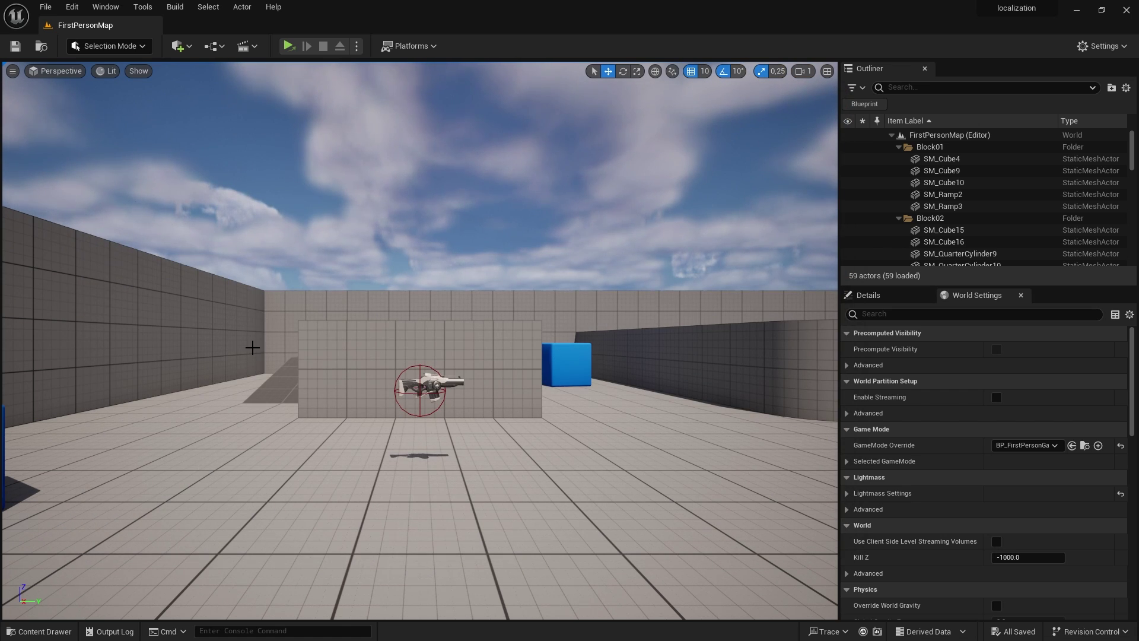
Open W_Menu from the UI folder and bring up the Play text's localization settings.
left_click(57, 631)
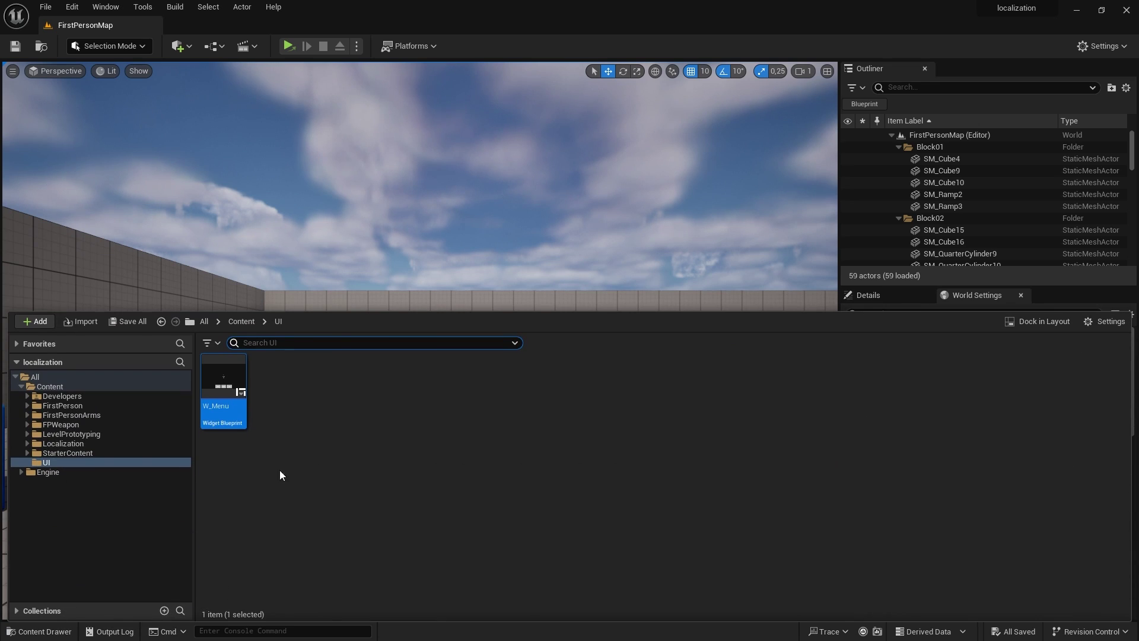
double_click(230, 379)
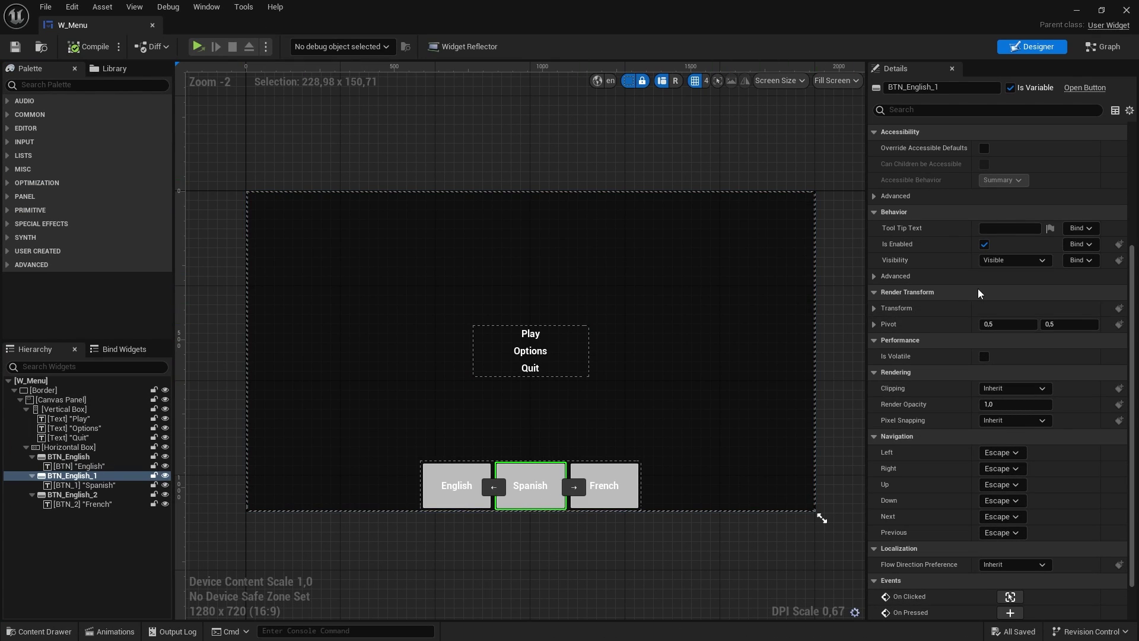
left_click(545, 336)
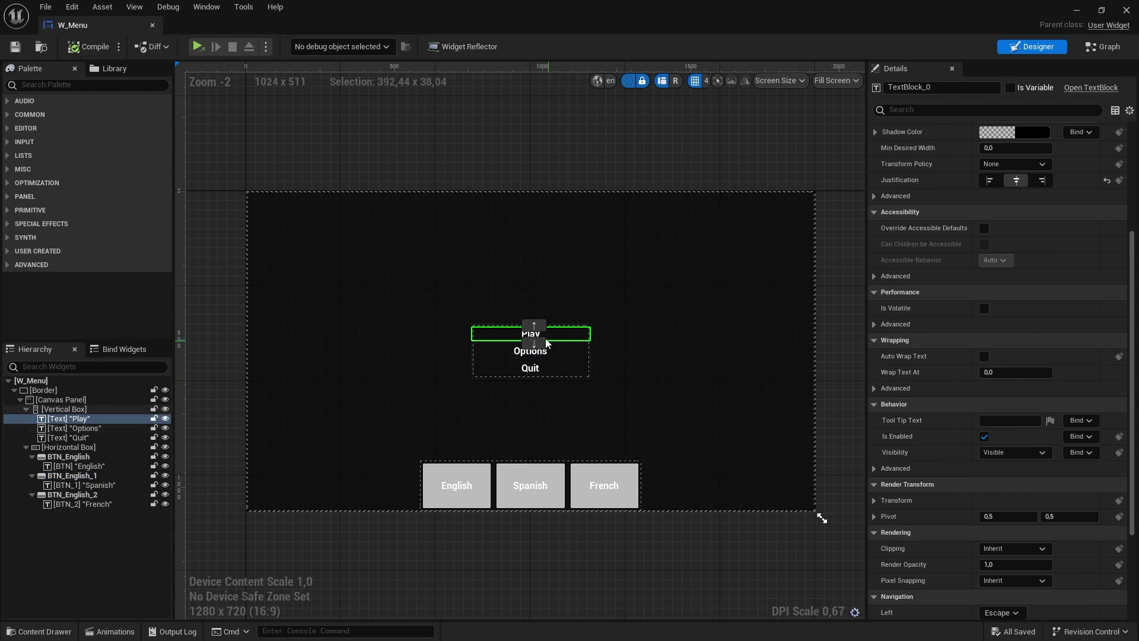
scroll(1062, 245, "up", 5)
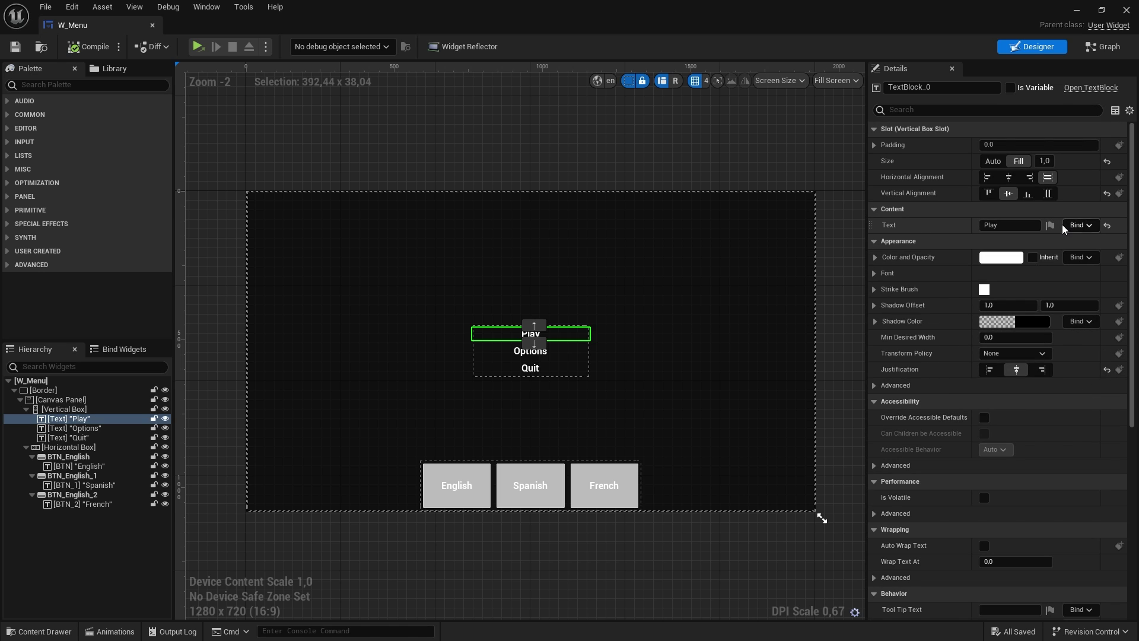
left_click(1050, 225)
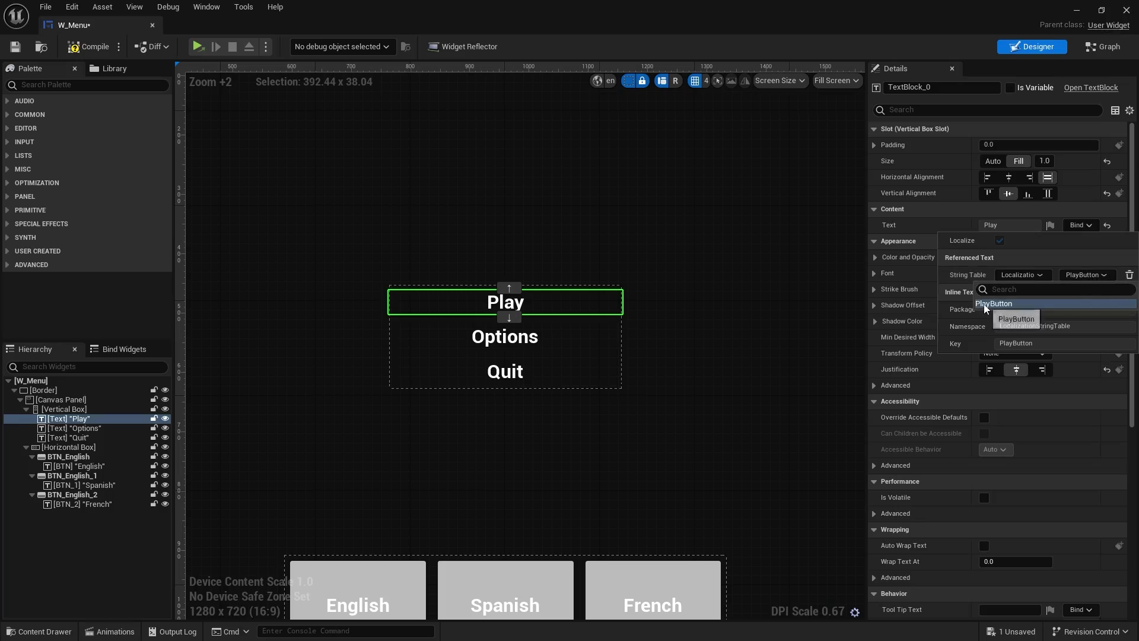
Choose the PlayButton key from LocalizationStringTable for the Play text.
left_click(1059, 303)
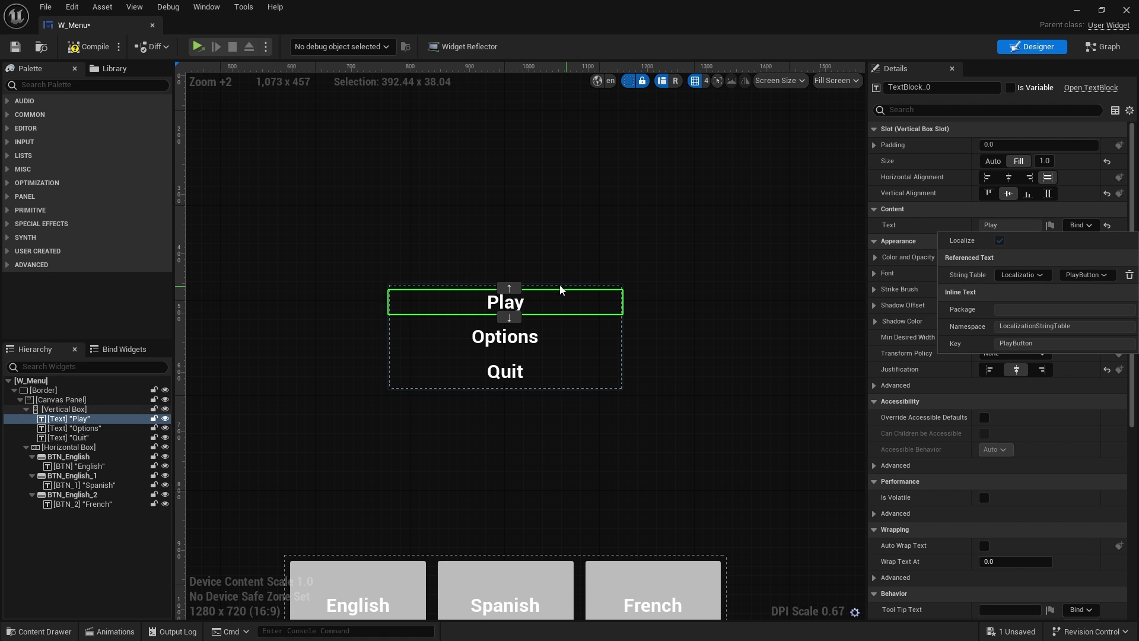